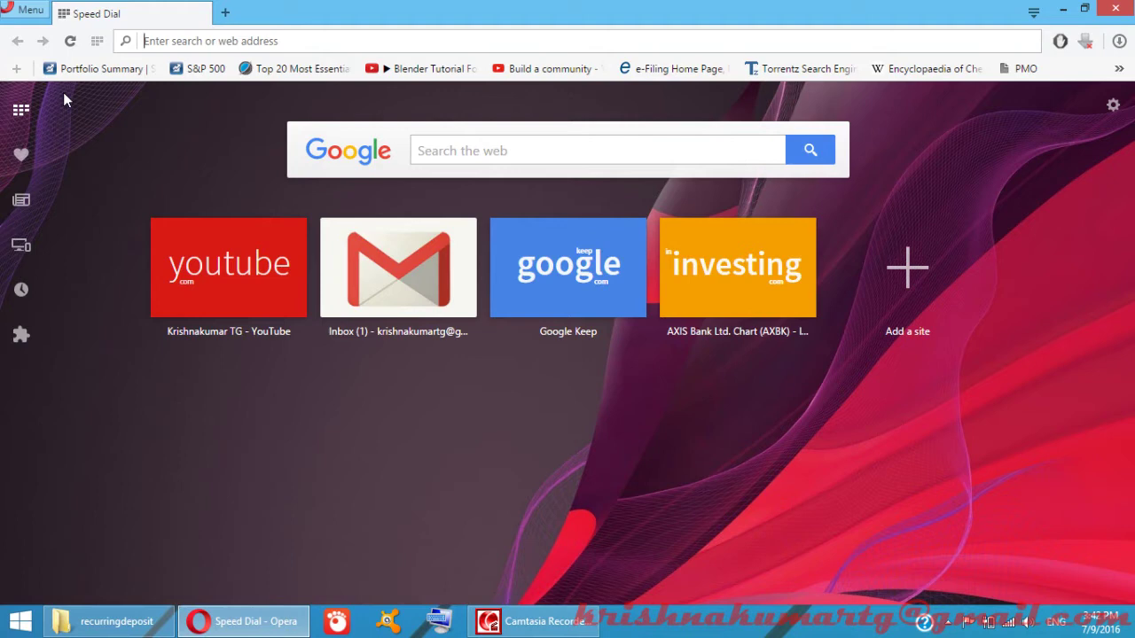
Step: Search Google for 'icici recurring deposit calculator', replacing the mistyped query
{"action": "type", "text": "i i i"}
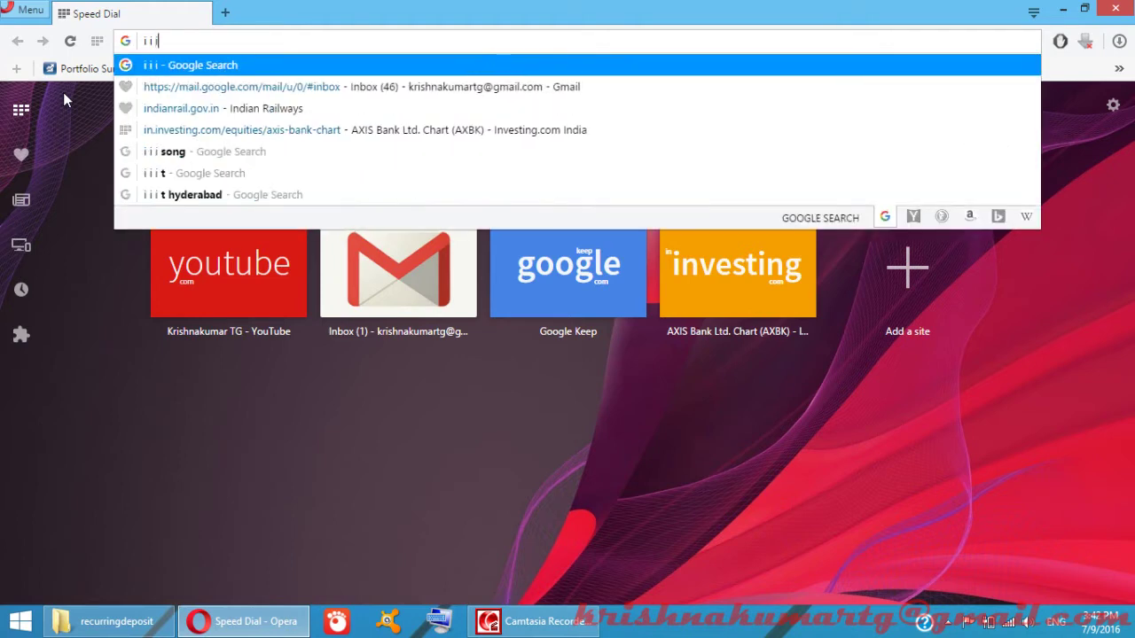
{"action": "key", "text": "ctrl+a"}
{"action": "type", "text": "icici"}
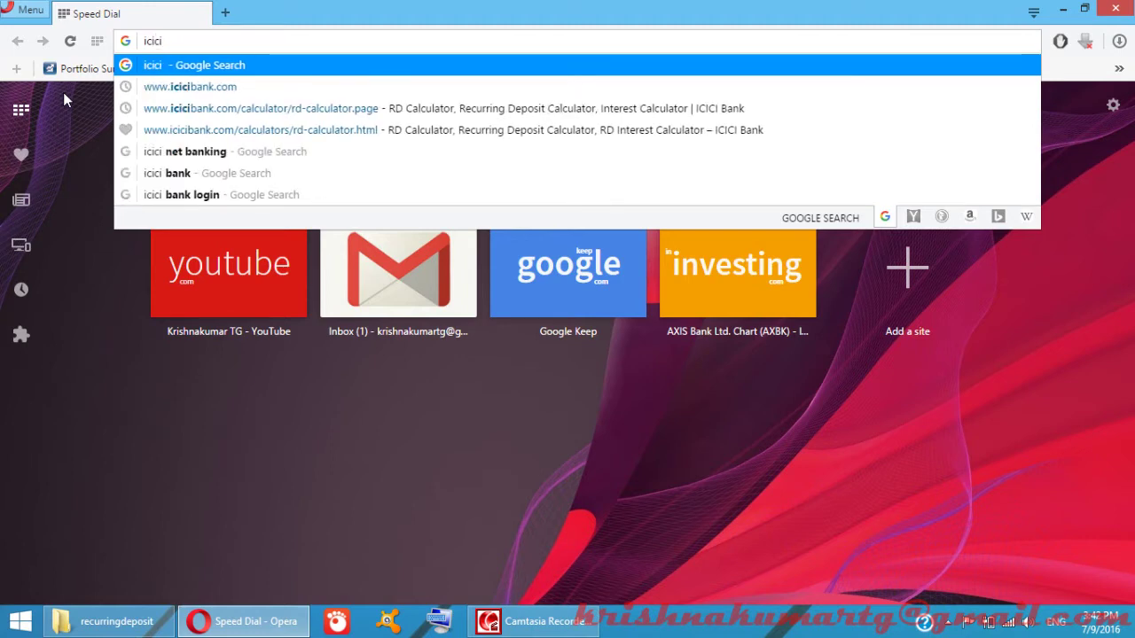
{"action": "type", "text": " recurrin"}
{"action": "type", "text": "g deposi"}
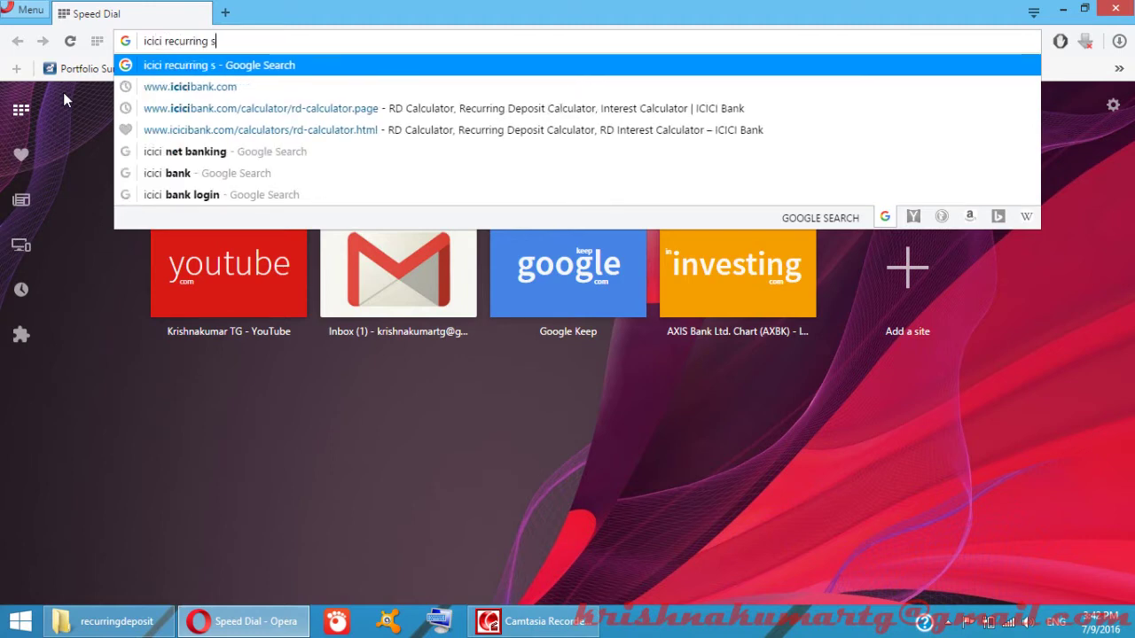
{"action": "type", "text": "t ca"}
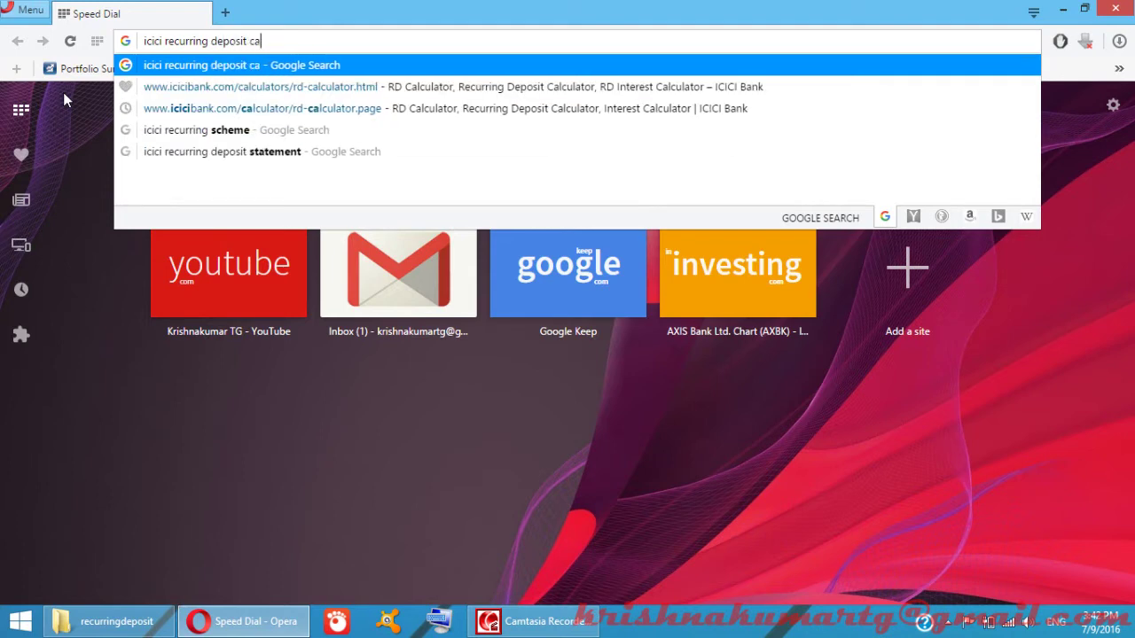
{"action": "type", "text": "lculator"}
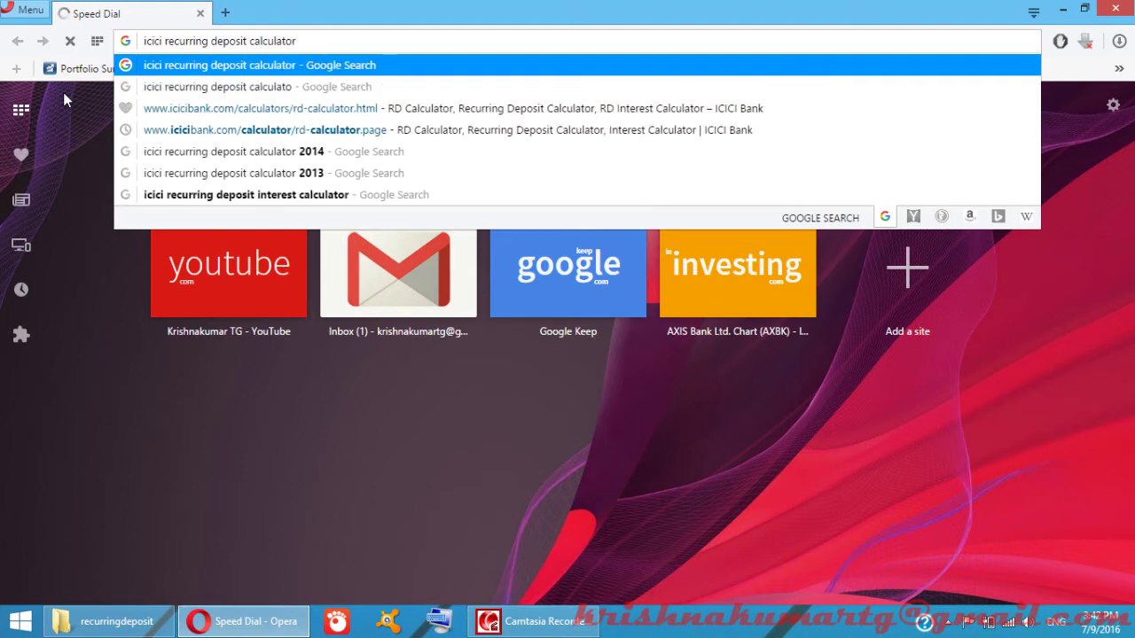
{"action": "key", "text": "Return"}
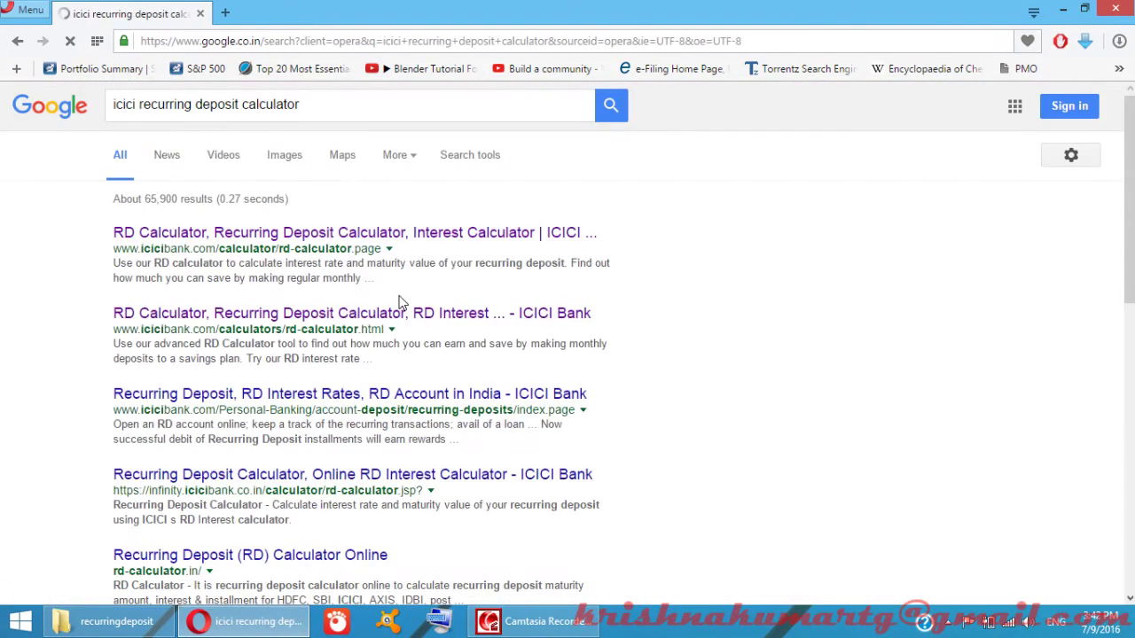
Step: Open the ICICI Bank RD Calculator result and scroll down to the calculator's month options
{"action": "left_click", "coordinate": [246, 321]}
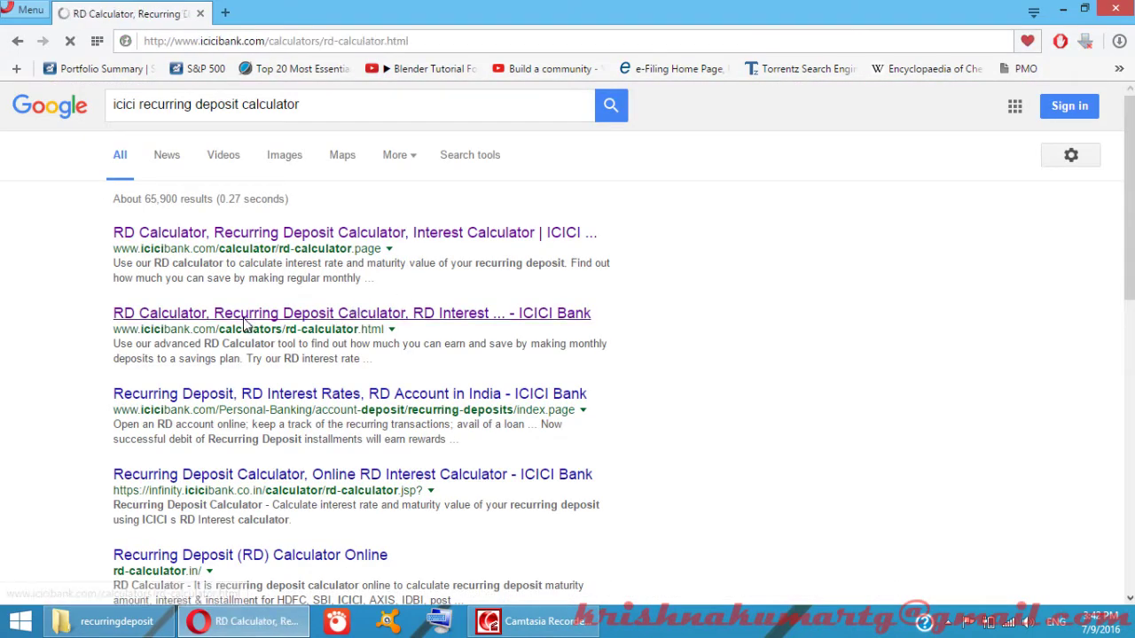
{"action": "scroll", "coordinate": [420, 272], "scroll_direction": "down", "scroll_amount": 2}
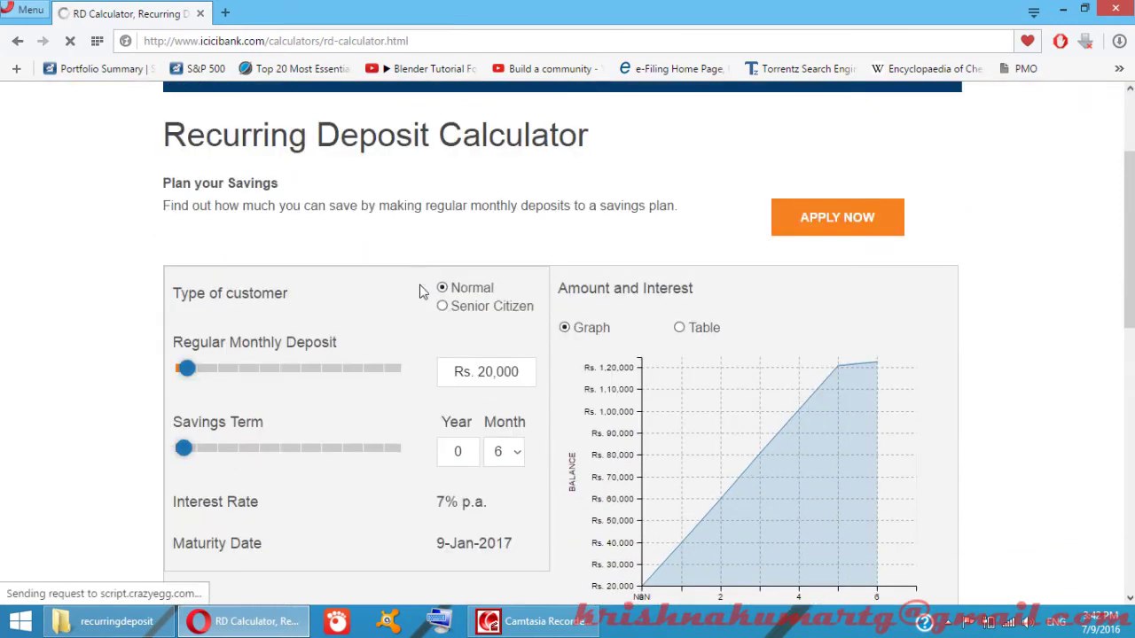
{"action": "scroll", "coordinate": [420, 284], "scroll_direction": "down", "scroll_amount": 2}
{"action": "scroll", "coordinate": [462, 293], "scroll_direction": "up", "scroll_amount": 3}
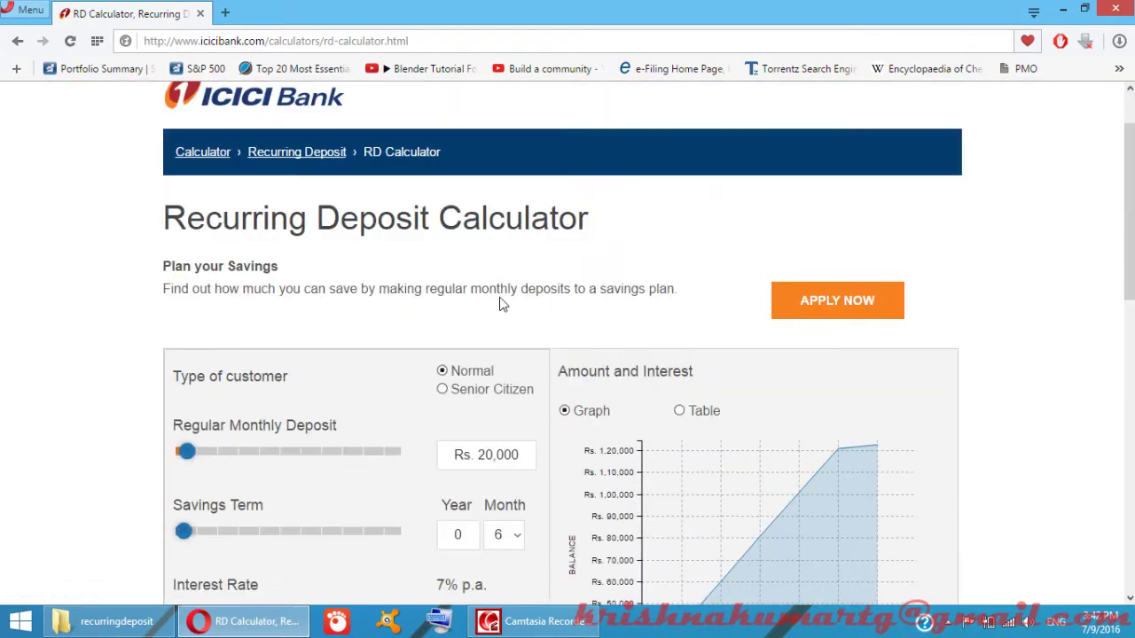
{"action": "scroll", "coordinate": [609, 324], "scroll_direction": "down", "scroll_amount": 1}
{"action": "scroll", "coordinate": [692, 328], "scroll_direction": "down", "scroll_amount": 1}
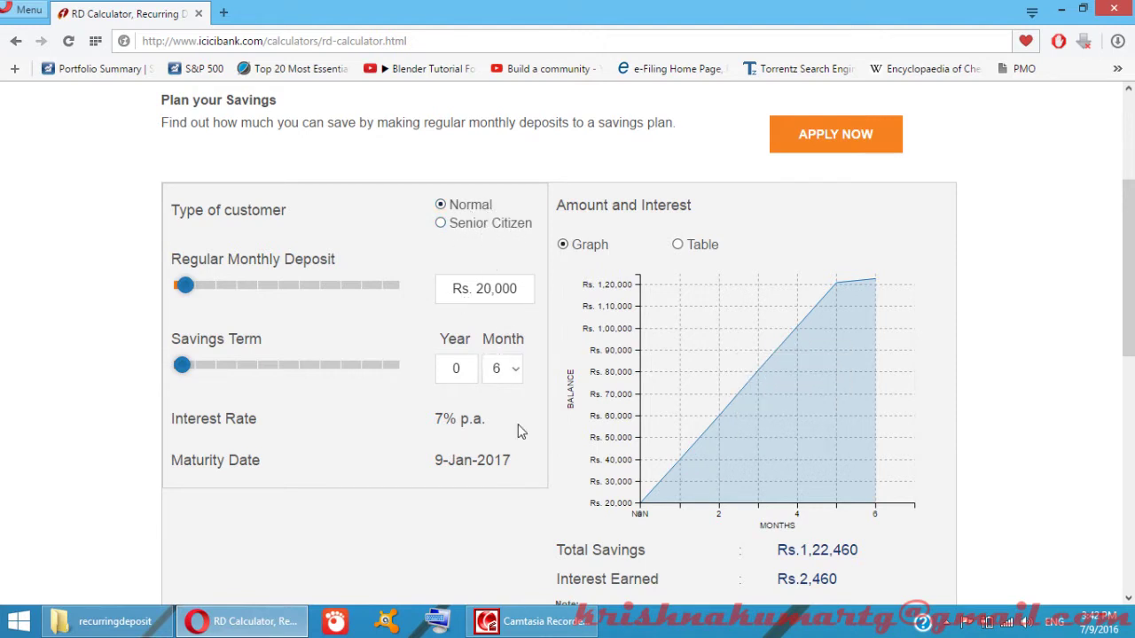
{"action": "left_click", "coordinate": [513, 376]}
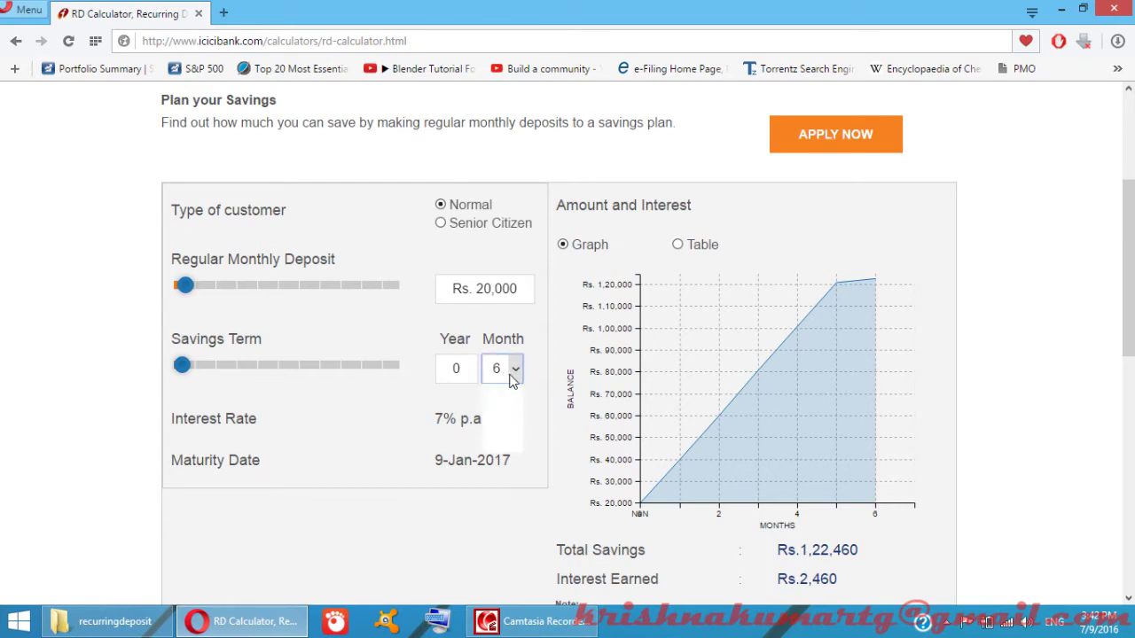
Step: Set the term to 10 years and 0 months, giving Rs.35,22,369 total savings
{"action": "left_click", "coordinate": [515, 399]}
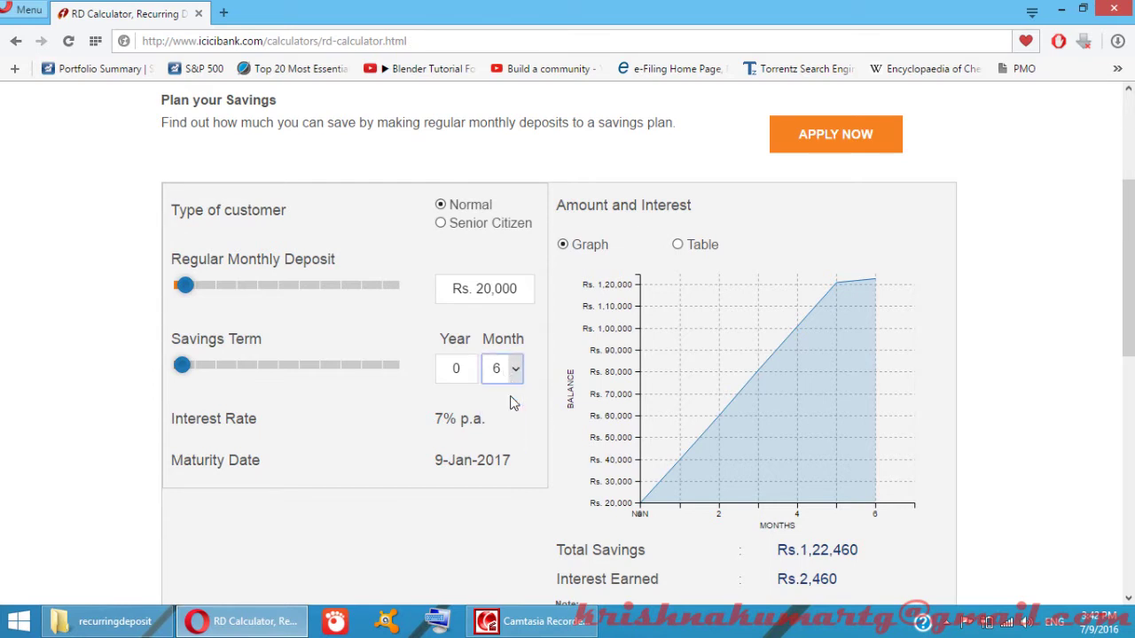
{"action": "left_click", "coordinate": [462, 371]}
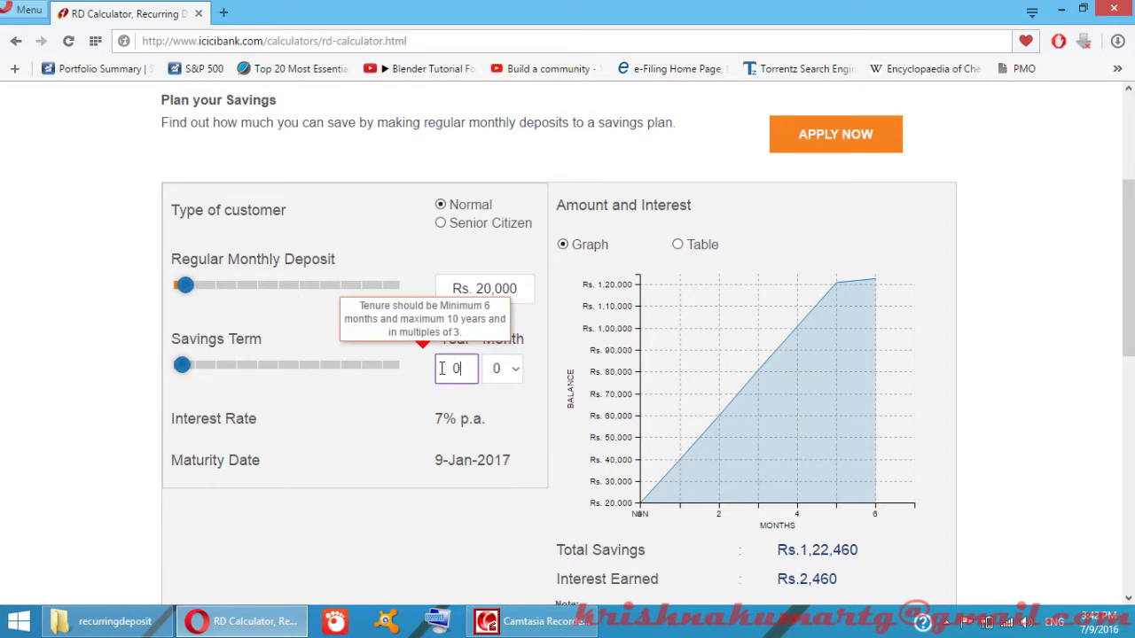
{"action": "key", "text": "BackSpace"}
{"action": "type", "text": "10"}
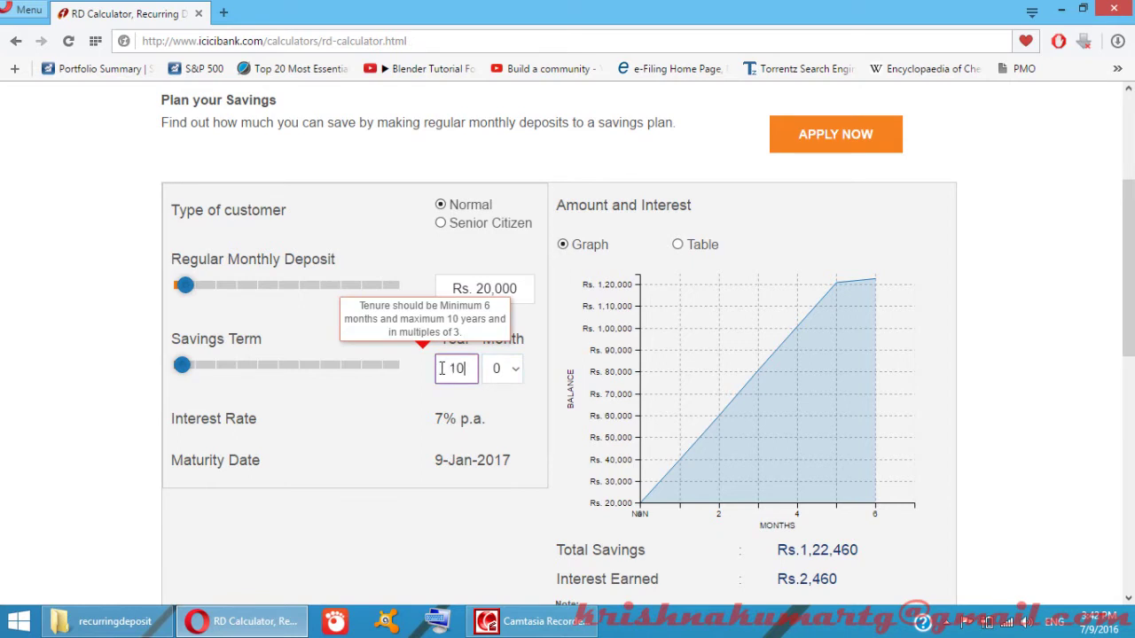
{"action": "left_click", "coordinate": [447, 495]}
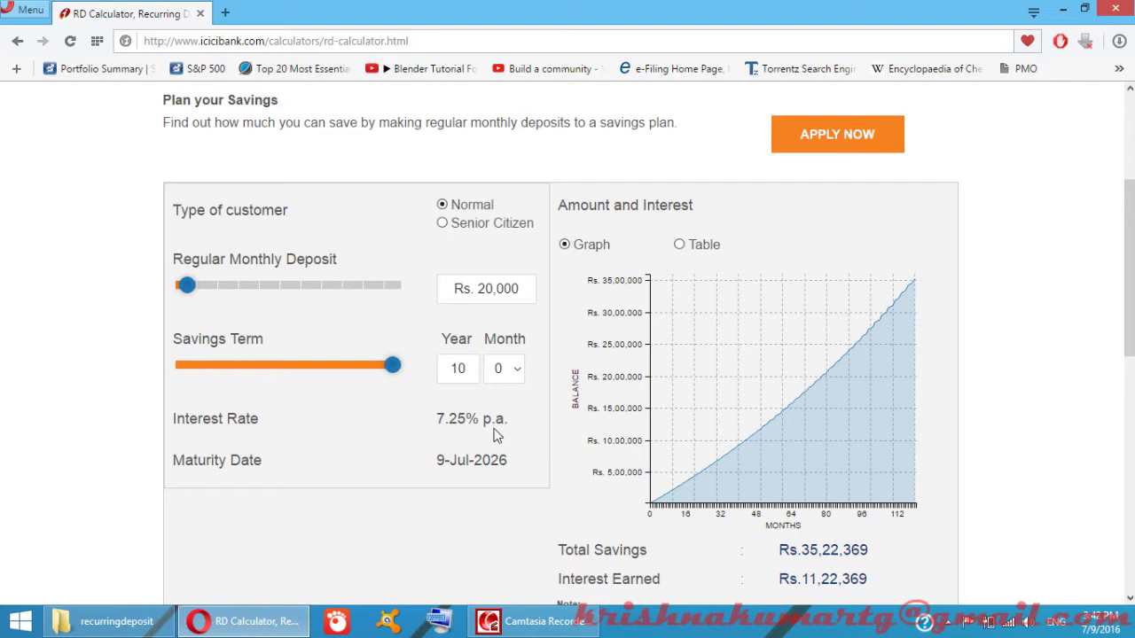
{"action": "left_click", "coordinate": [479, 292]}
{"action": "left_click", "coordinate": [468, 545]}
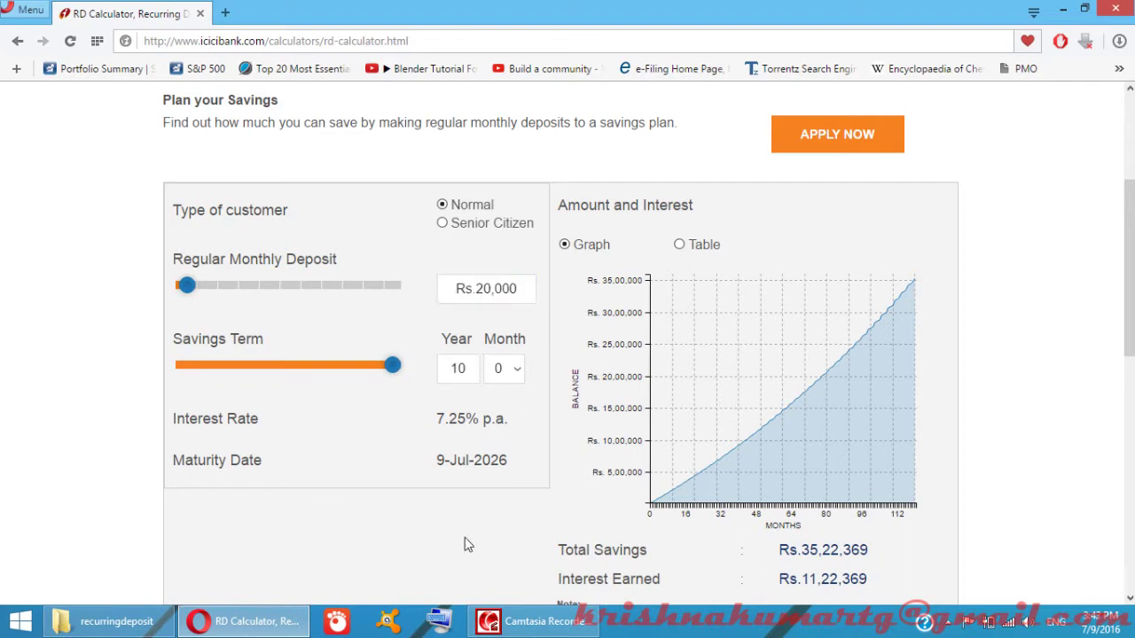
{"action": "scroll", "coordinate": [837, 504], "scroll_direction": "down", "scroll_amount": 1}
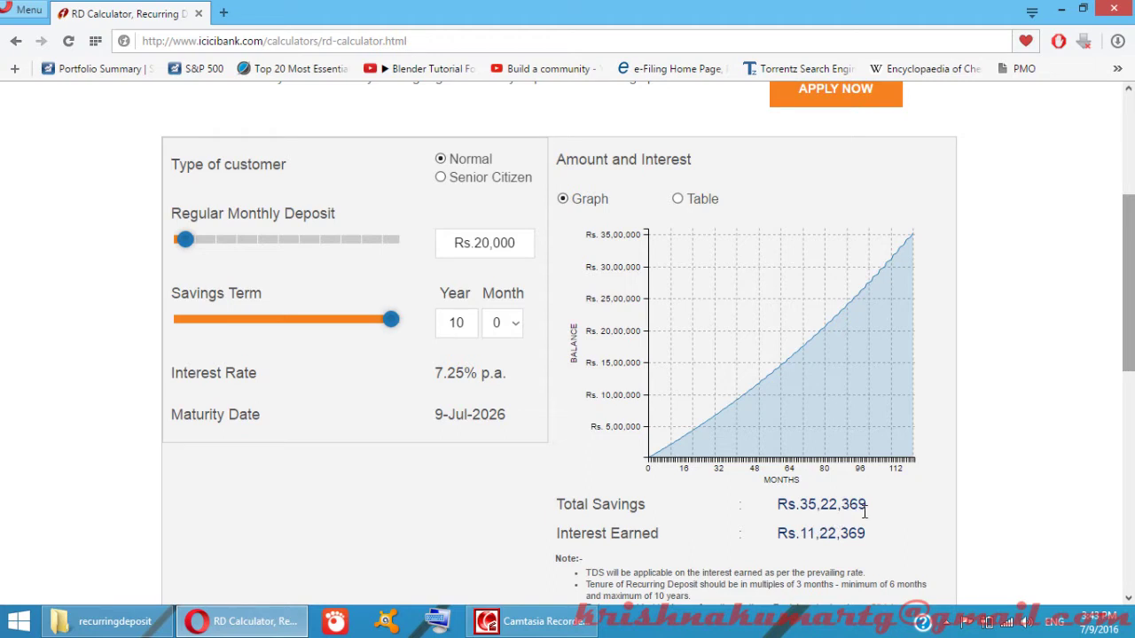
{"action": "left_click", "coordinate": [486, 243]}
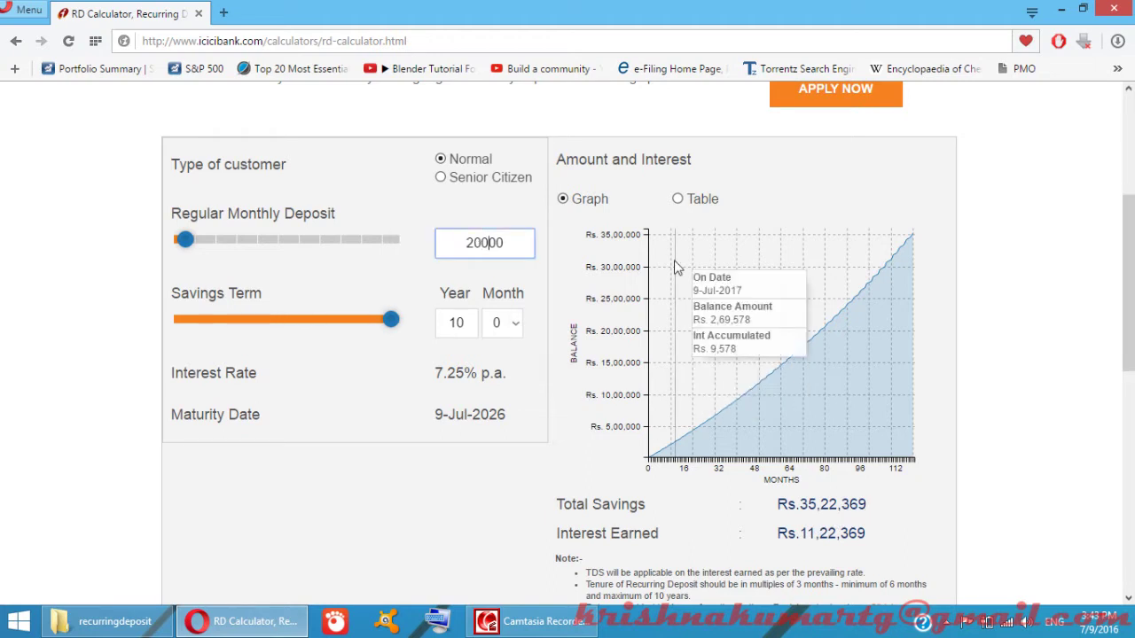
{"action": "left_click", "coordinate": [438, 479]}
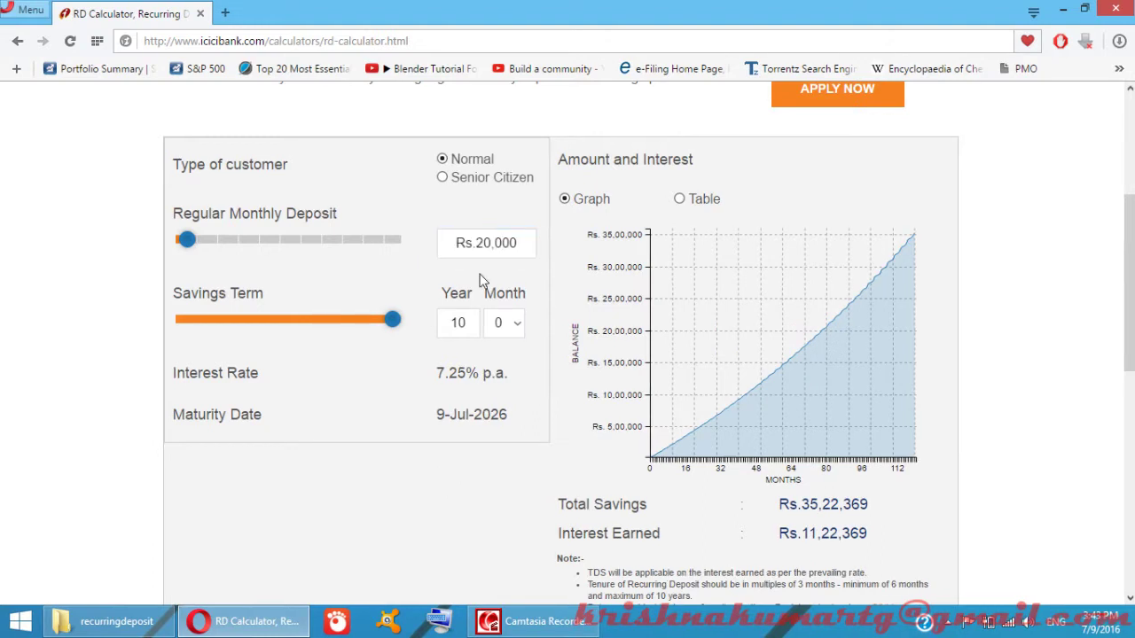
{"action": "left_click", "coordinate": [482, 244]}
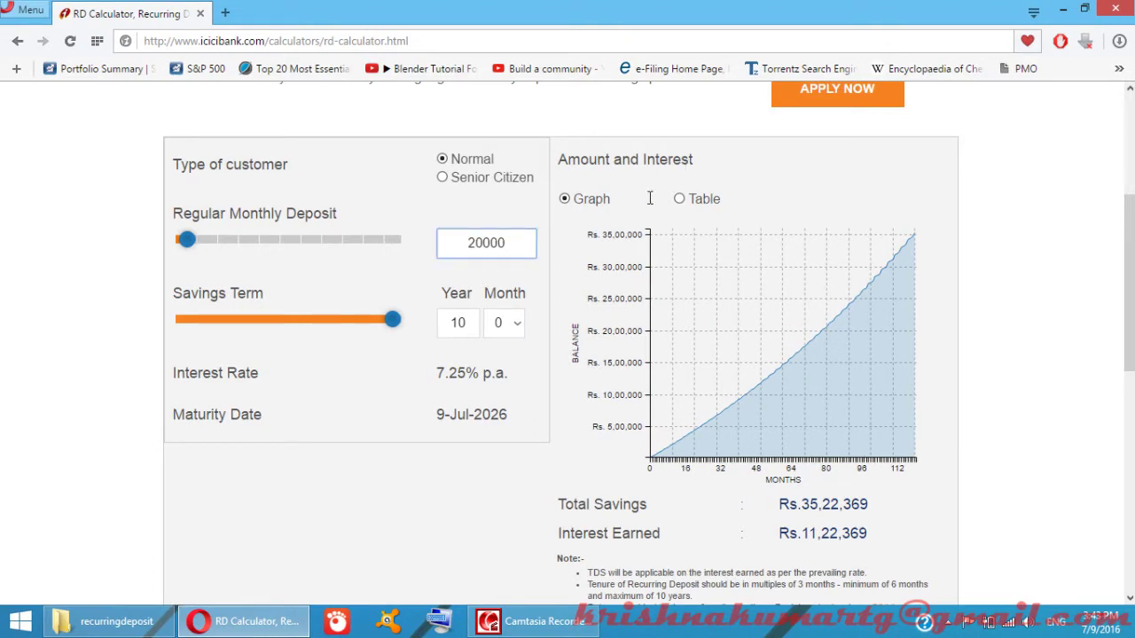
{"action": "left_click", "coordinate": [515, 391]}
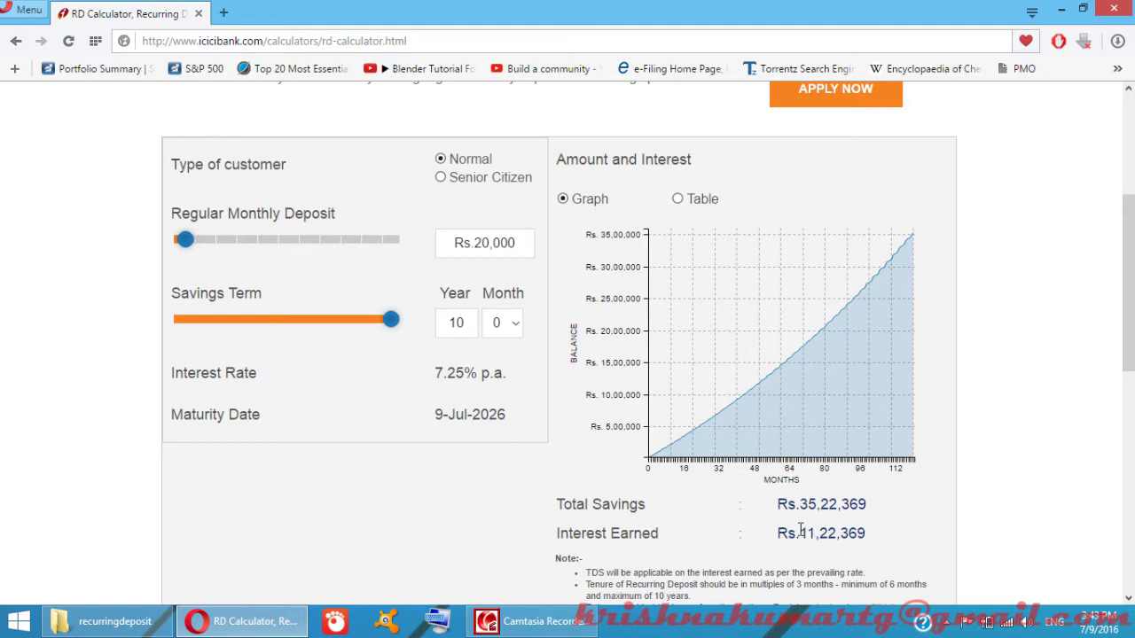
{"action": "left_click", "coordinate": [507, 245]}
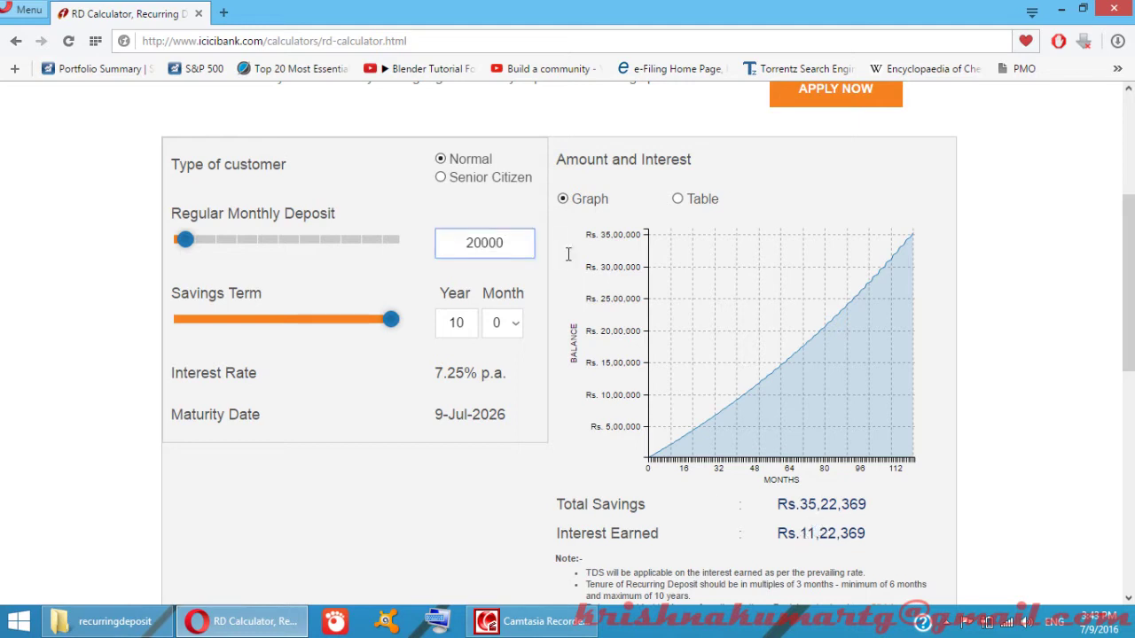
Step: Change the monthly deposit from Rs. 20,000 to Rs. 40,000, yielding Rs.70,44,738 total
{"action": "left_click", "coordinate": [480, 248]}
{"action": "key", "text": "Home"}
{"action": "key", "text": "Delete"}
{"action": "type", "text": "4"}
{"action": "left_click", "coordinate": [486, 412]}
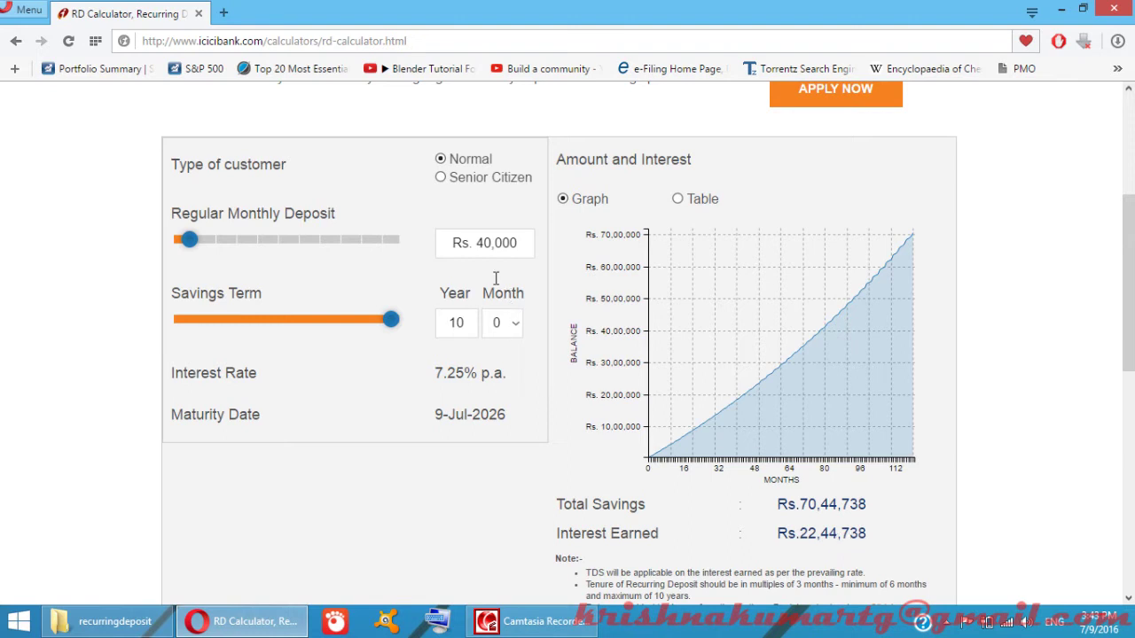
Step: Raise the monthly deposit to Rs. 60,000 and recalculate the savings
{"action": "left_click", "coordinate": [503, 242]}
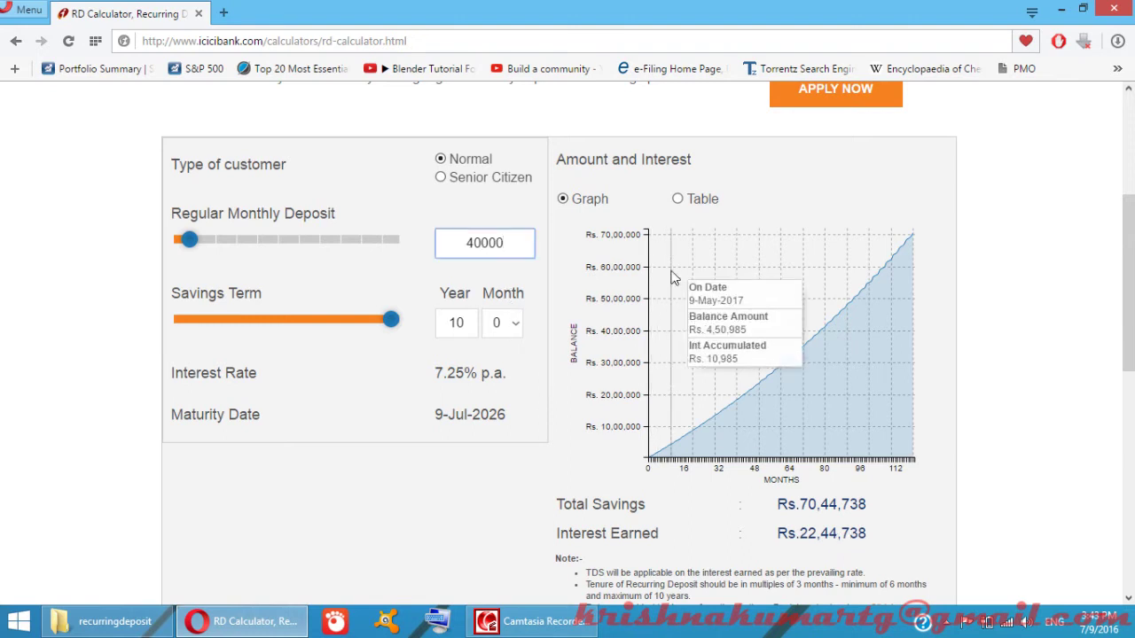
{"action": "key", "text": "Delete"}
{"action": "type", "text": "6"}
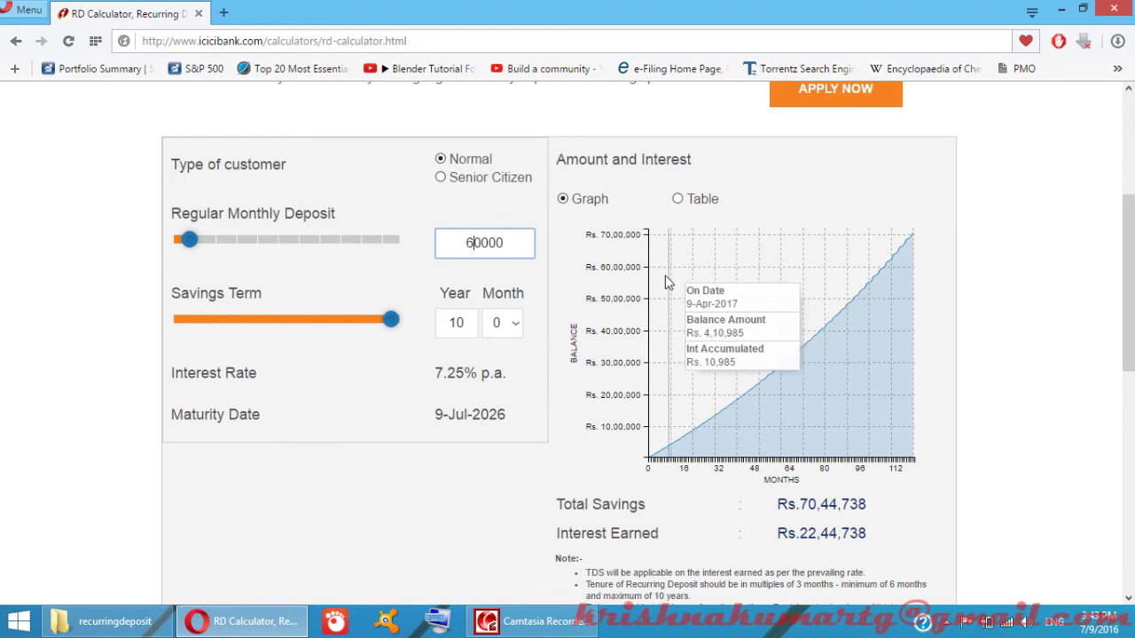
{"action": "left_click", "coordinate": [378, 488]}
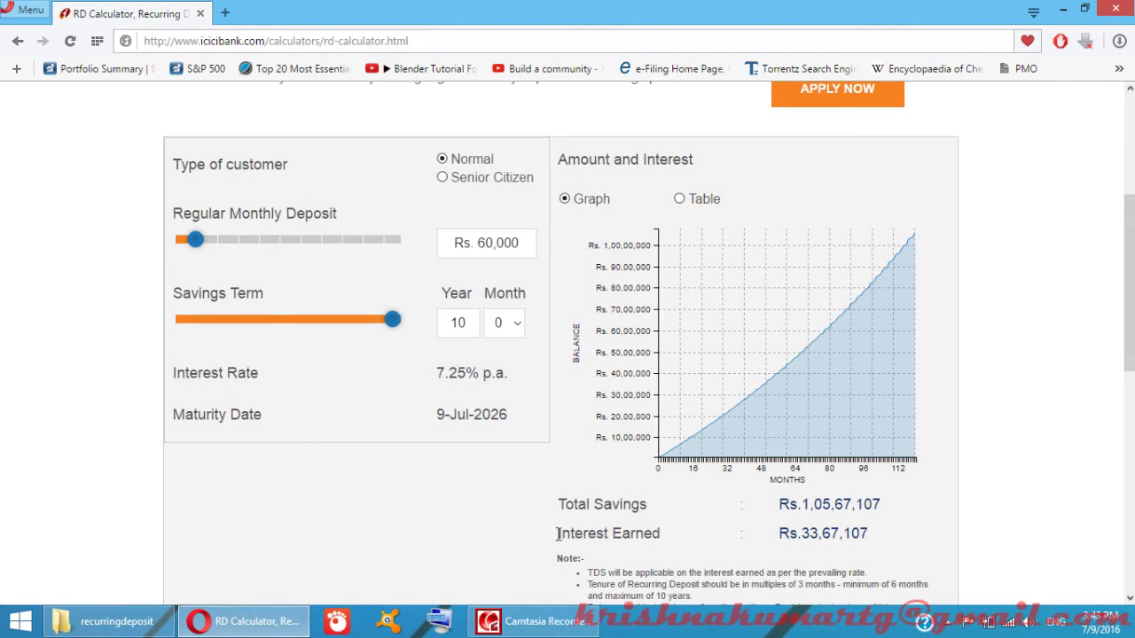
Step: Open the icicibank recurring deposit workbook from the recurringdeposit folder
{"action": "left_click_drag", "start_coordinate": [557, 535], "coordinate": [872, 533]}
{"action": "left_click", "coordinate": [530, 543]}
{"action": "left_click", "coordinate": [106, 621]}
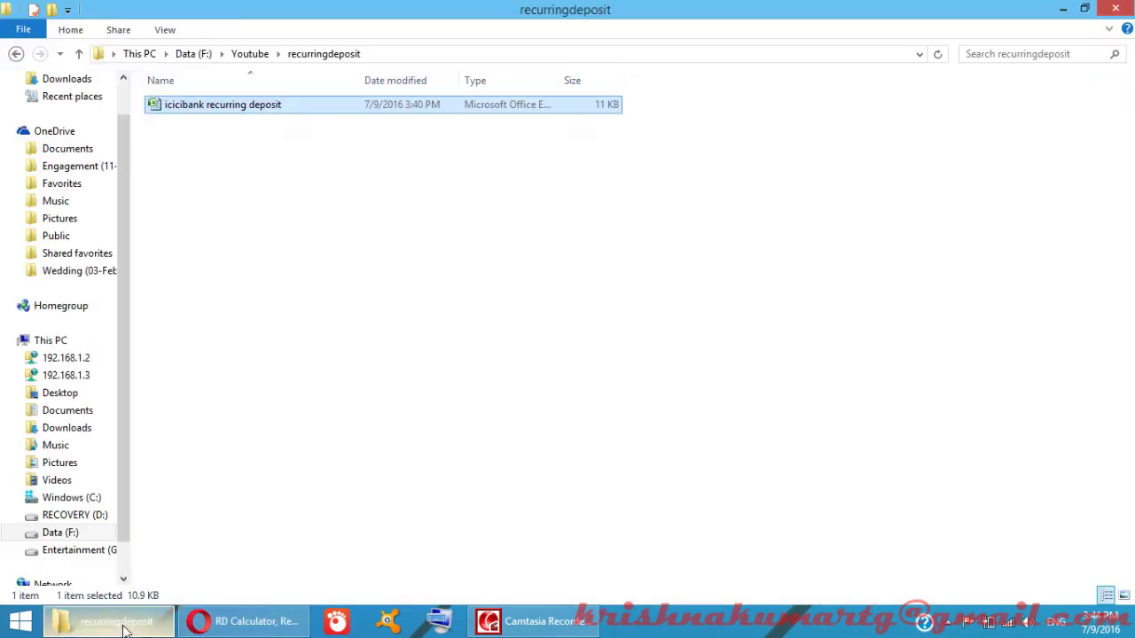
{"action": "double_click", "coordinate": [226, 115]}
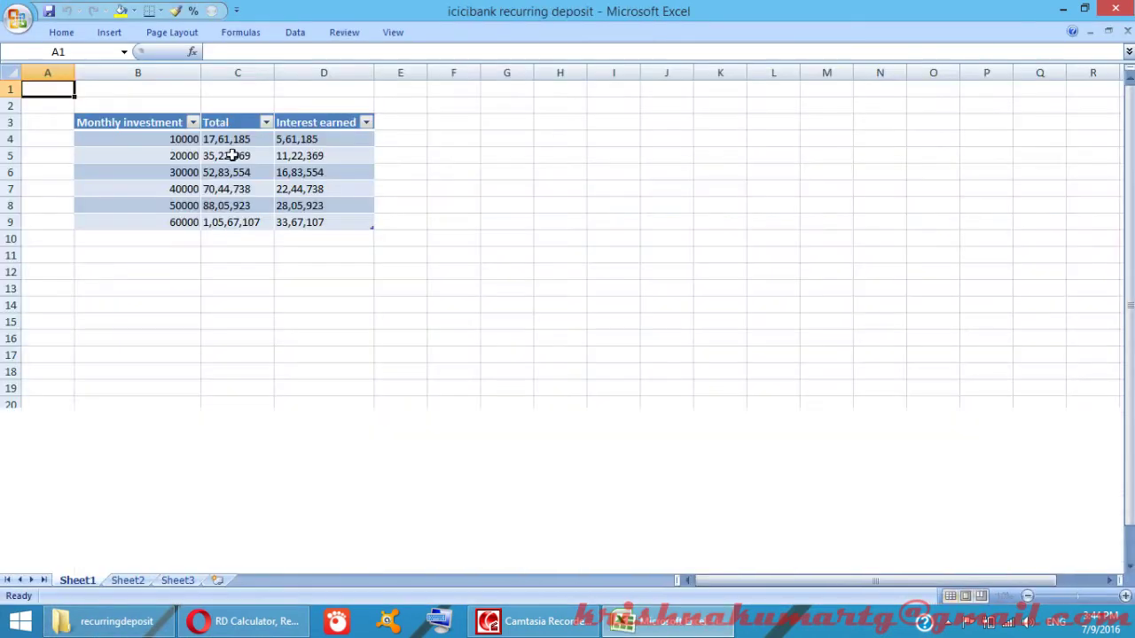
Step: Enter the heading 'Recurring deposit' in cell B1
{"action": "left_click", "coordinate": [274, 300]}
{"action": "left_click", "coordinate": [170, 92]}
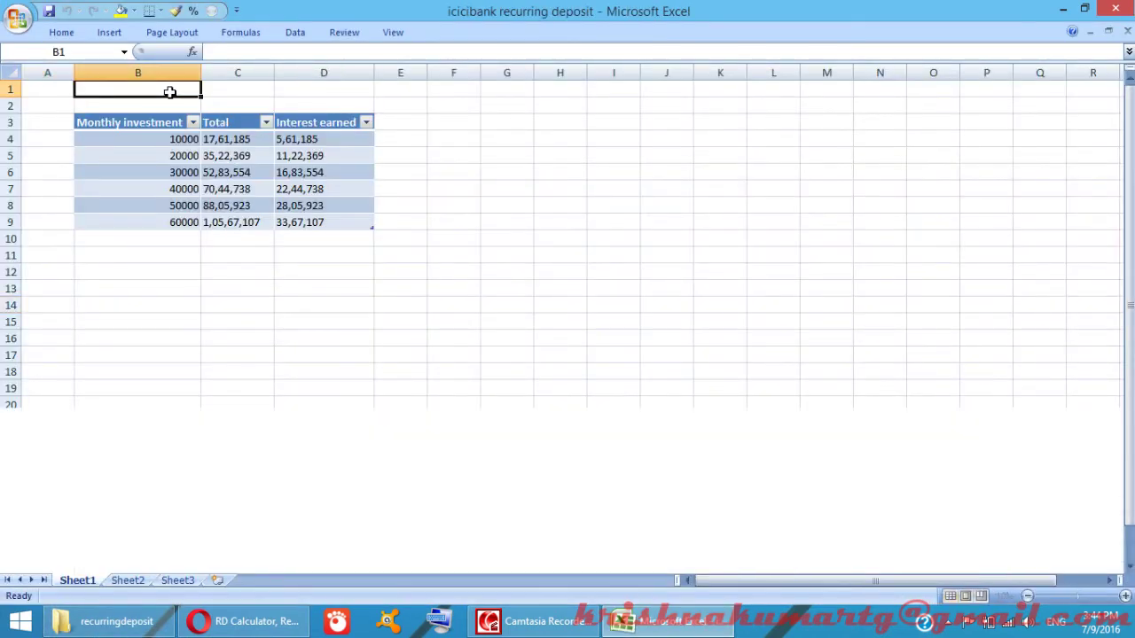
{"action": "type", "text": "RE"}
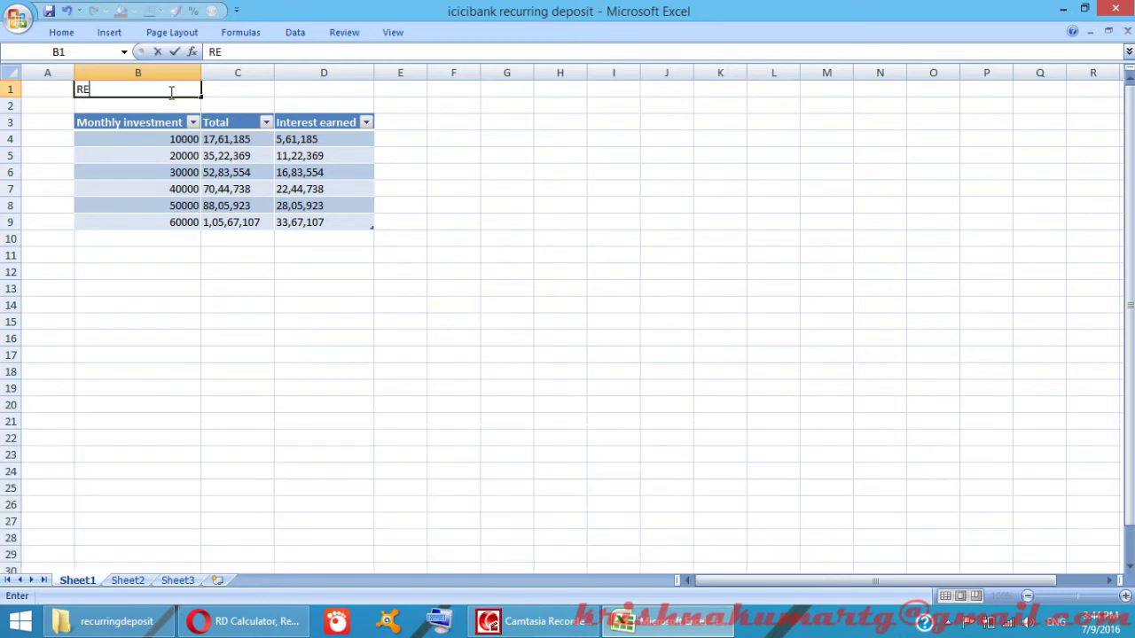
{"action": "type", "text": "curring d"}
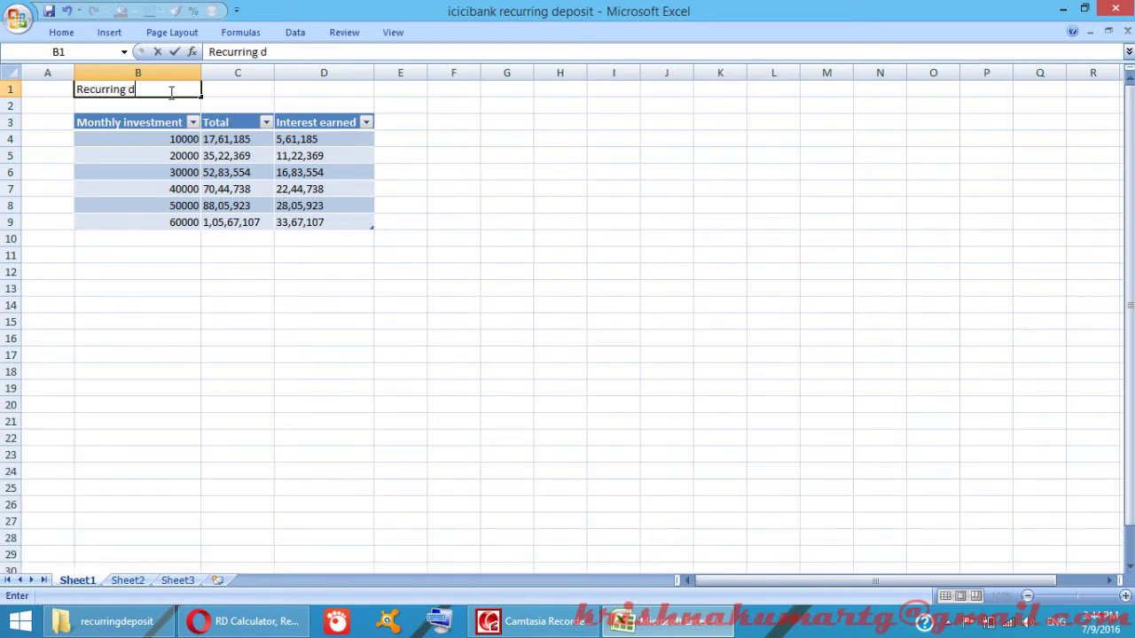
{"action": "type", "text": "eposit"}
{"action": "key", "text": "Tab"}
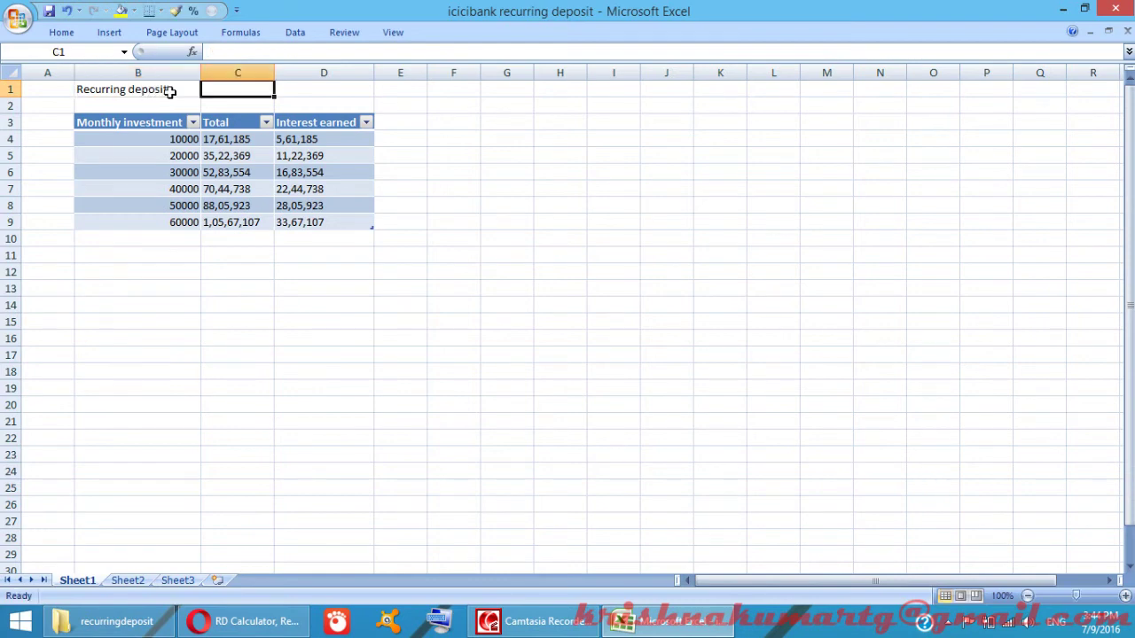
Step: Enter 'ICICI bank' in C1, correcting the misspelled 'ICIC'
{"action": "type", "text": "ICIC bank"}
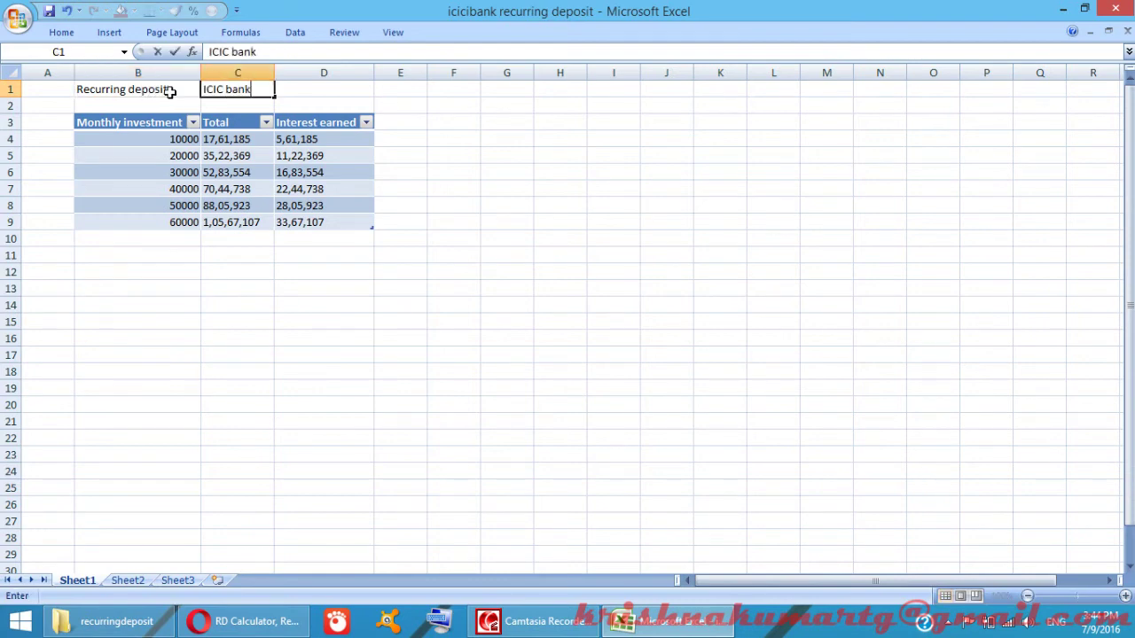
{"action": "left_click", "coordinate": [170, 91]}
{"action": "key", "text": "Right"}
{"action": "key", "text": "F2"}
{"action": "key", "text": "Left"}
{"action": "key", "text": "Left"}
{"action": "key", "text": "Left"}
{"action": "key", "text": "Left"}
{"action": "key", "text": "Left"}
{"action": "type", "text": "I"}
{"action": "key", "text": "Return"}
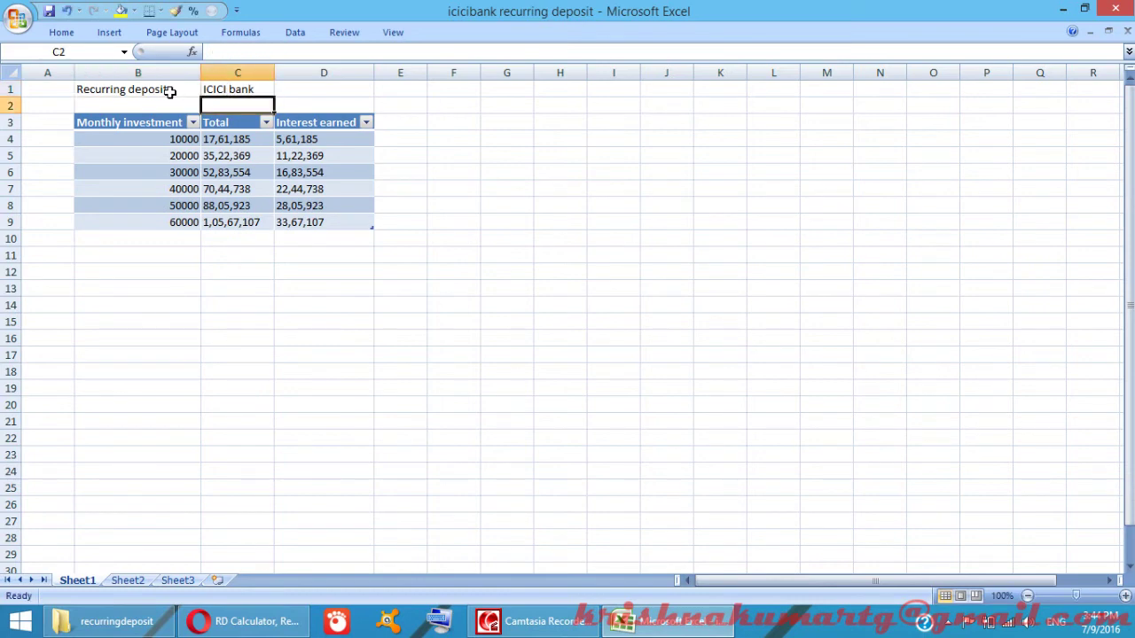
Step: Check the 30000 and 60000 rows, then select table B3:D9 with headers
{"action": "left_click", "coordinate": [170, 142]}
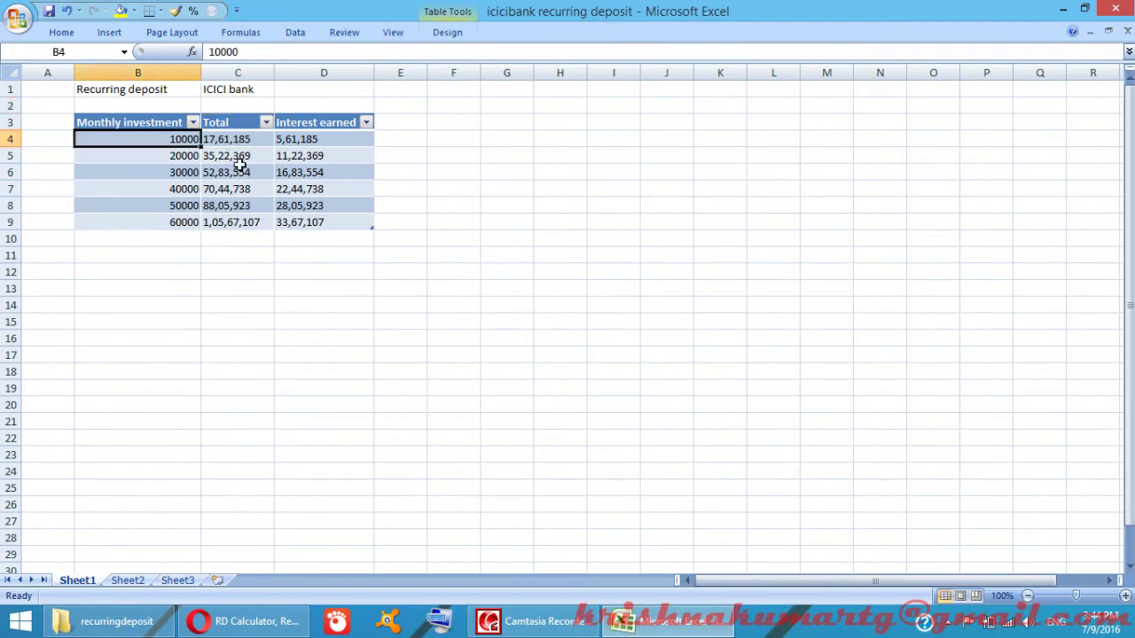
{"action": "left_click", "coordinate": [152, 176]}
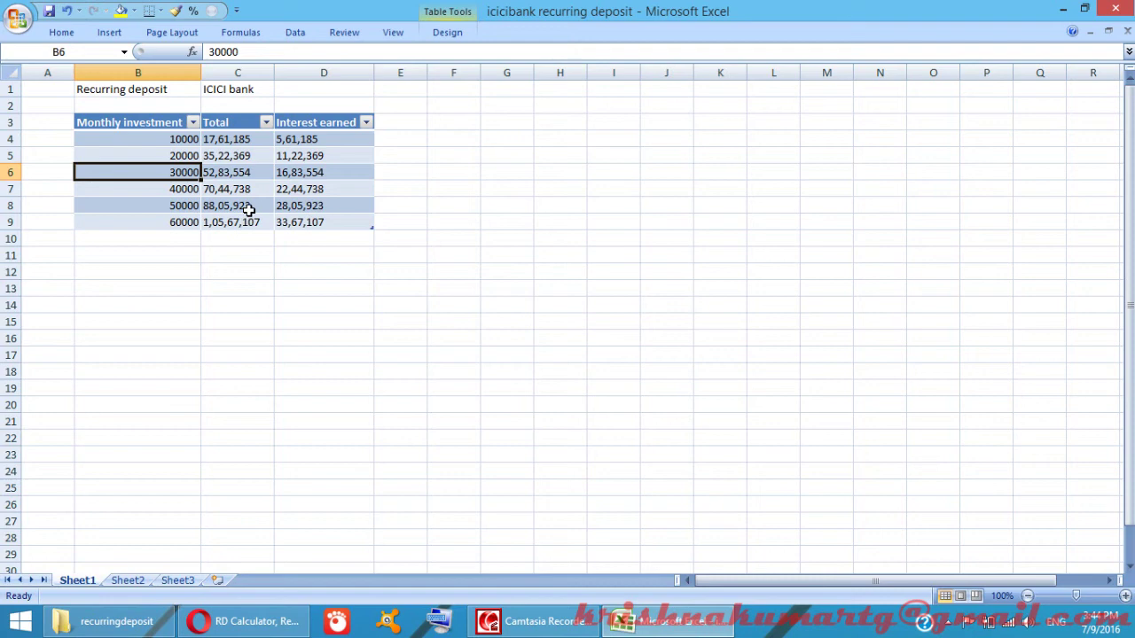
{"action": "left_click", "coordinate": [166, 223]}
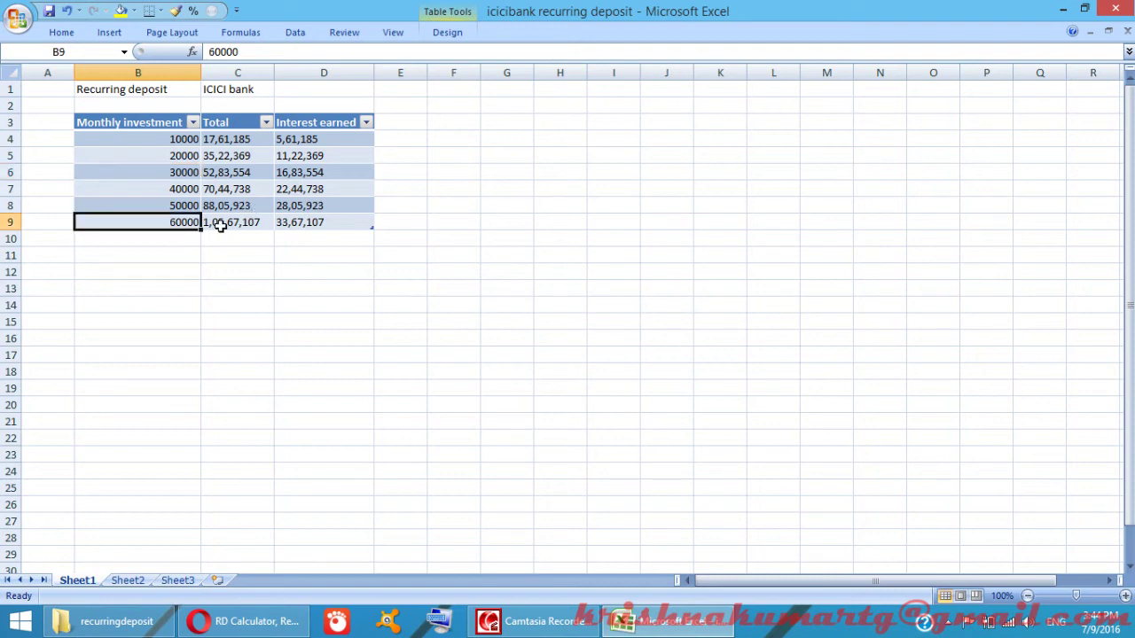
{"action": "left_click", "coordinate": [224, 224]}
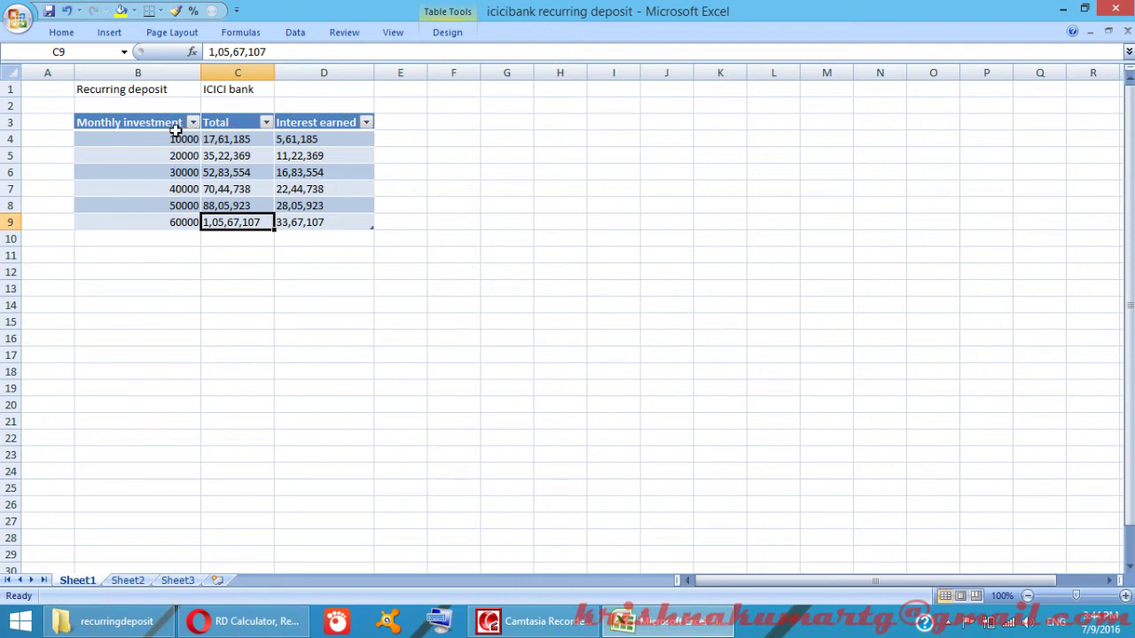
{"action": "left_click_drag", "start_coordinate": [172, 124], "coordinate": [303, 222]}
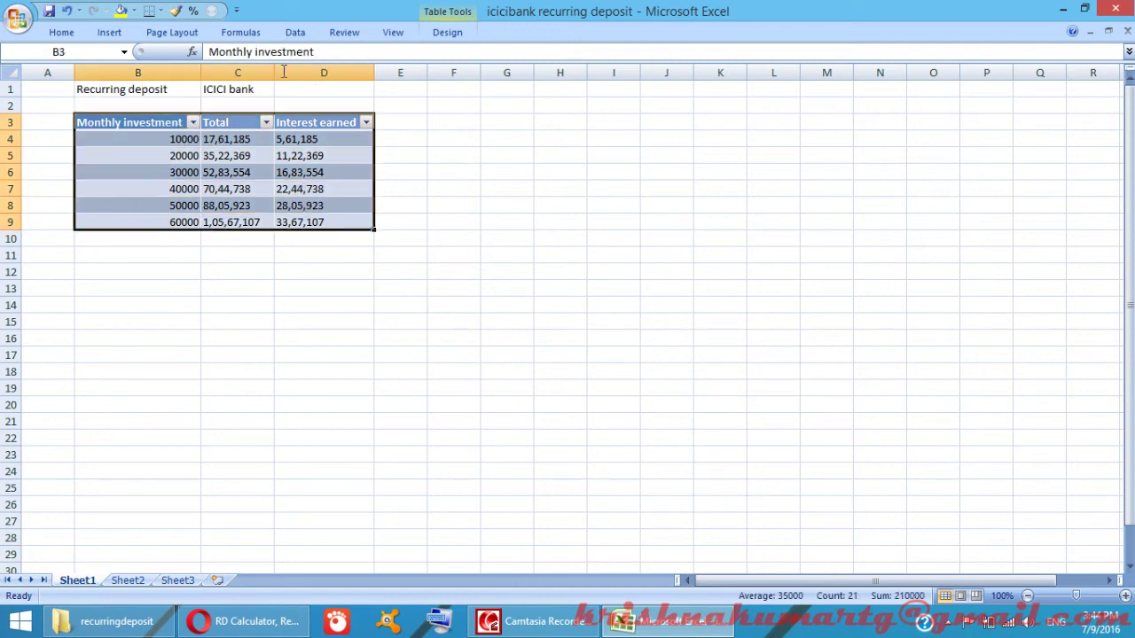
Step: Insert a 2-D clustered column chart of the table, moved up and enlarged
{"action": "left_click", "coordinate": [114, 35]}
{"action": "left_click", "coordinate": [275, 88]}
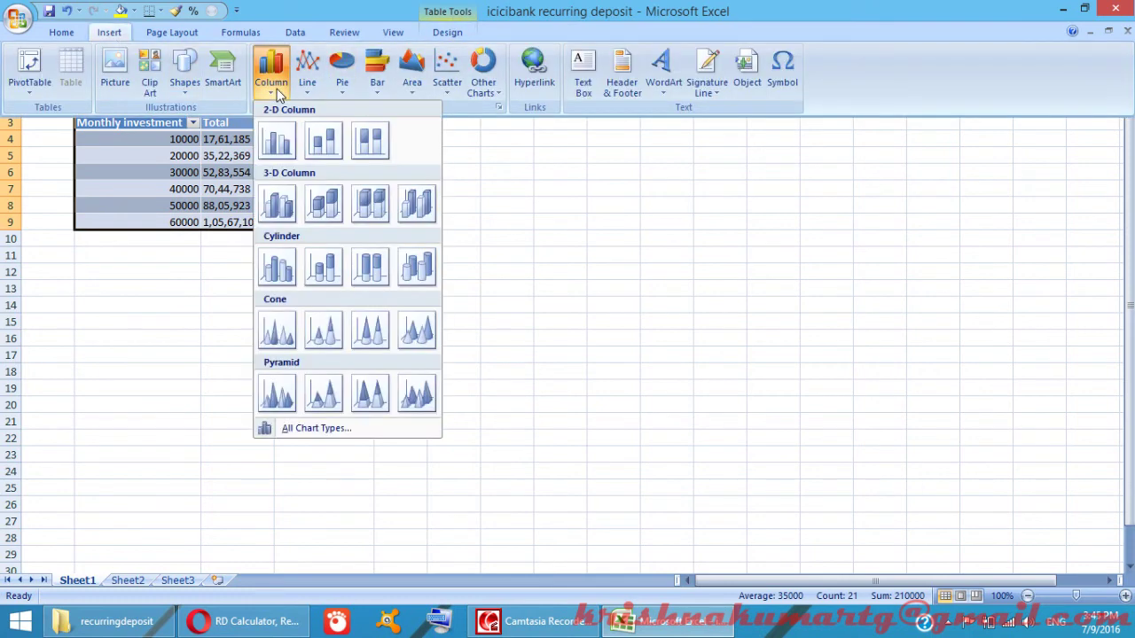
{"action": "left_click", "coordinate": [285, 148]}
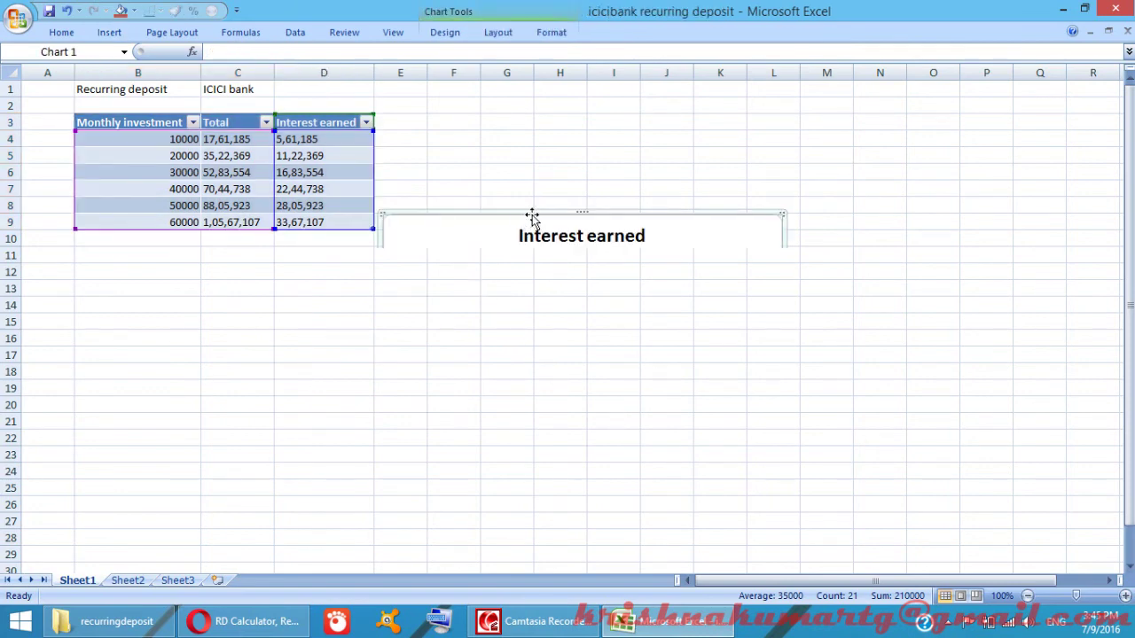
{"action": "left_click_drag", "start_coordinate": [533, 235], "coordinate": [535, 182]}
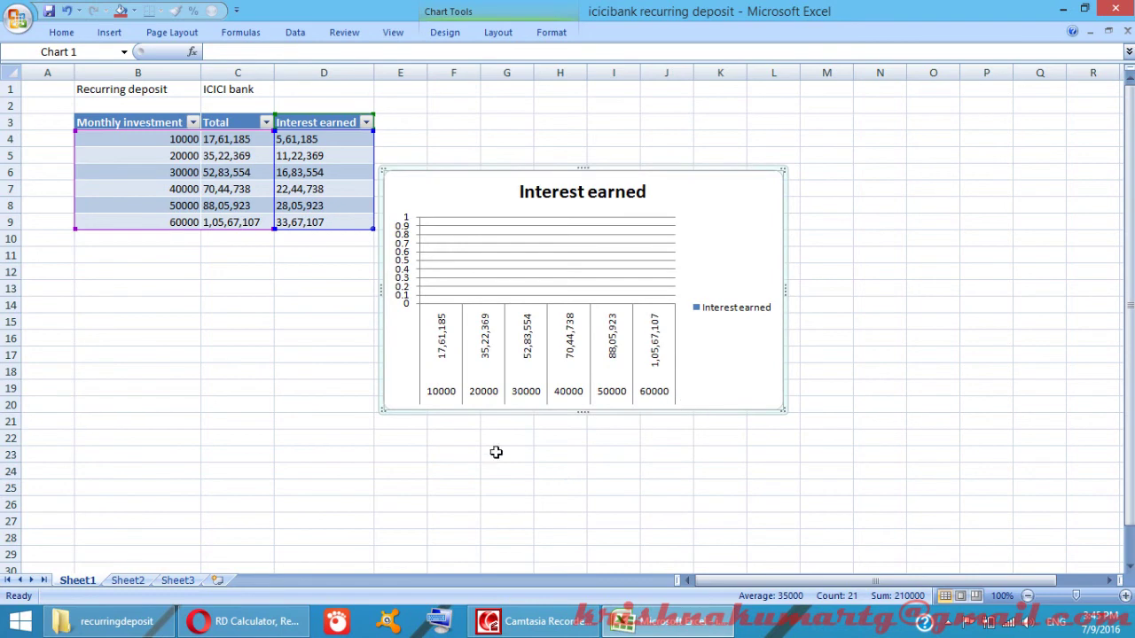
{"action": "left_click_drag", "start_coordinate": [781, 411], "coordinate": [828, 479]}
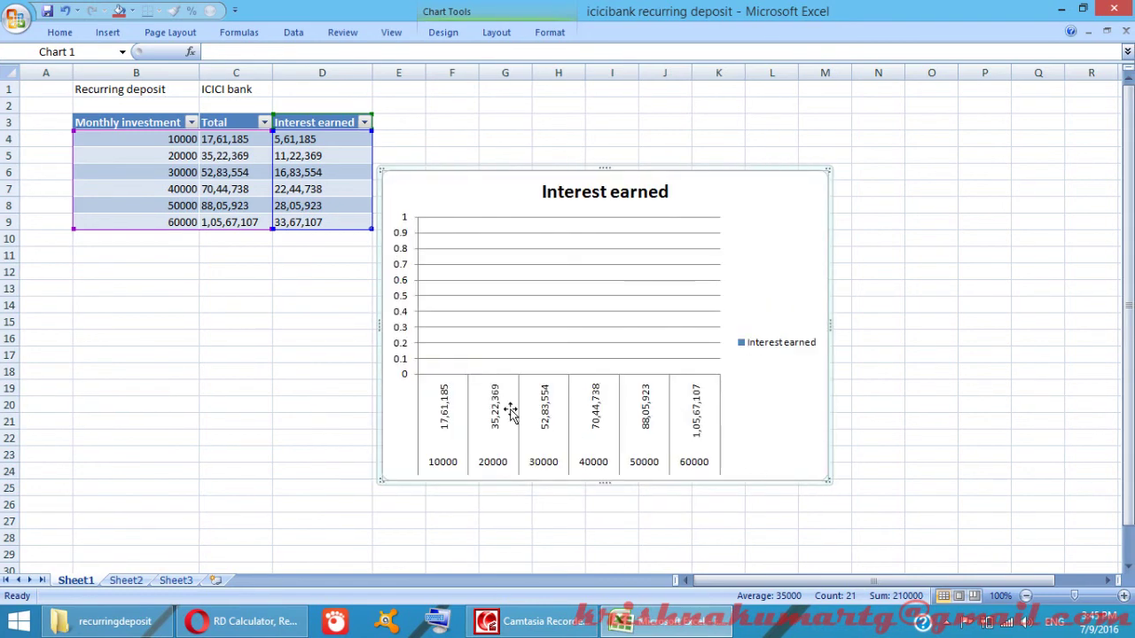
{"action": "right_click", "coordinate": [638, 314]}
Step: Add a new chart series via Select Data and strip all commas from the copied values
{"action": "left_click", "coordinate": [656, 380]}
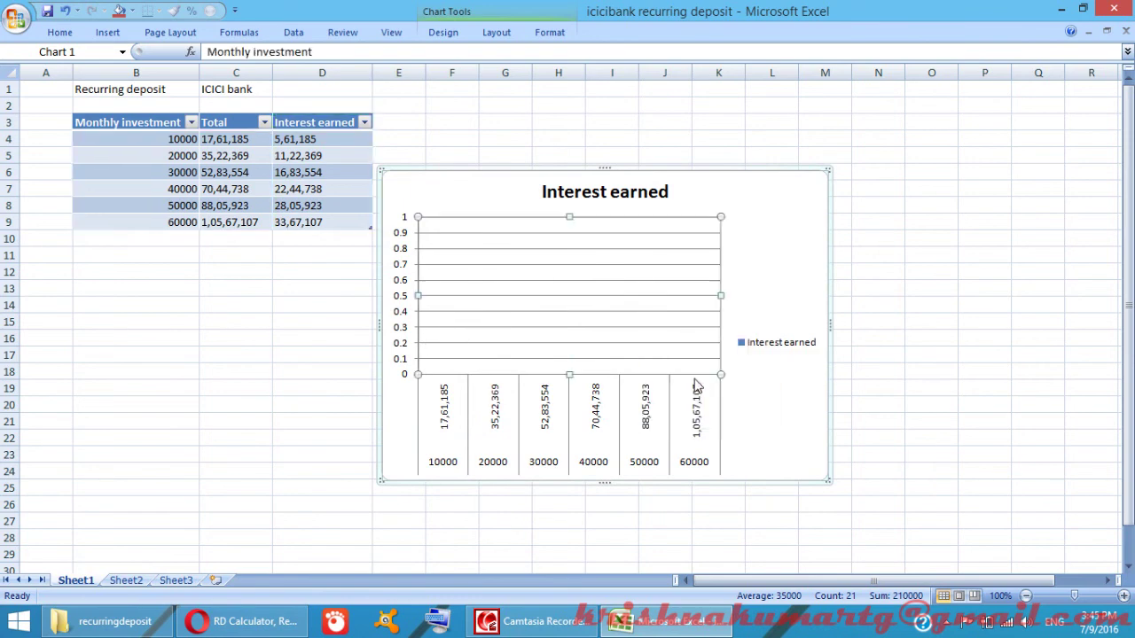
{"action": "left_click", "coordinate": [424, 300]}
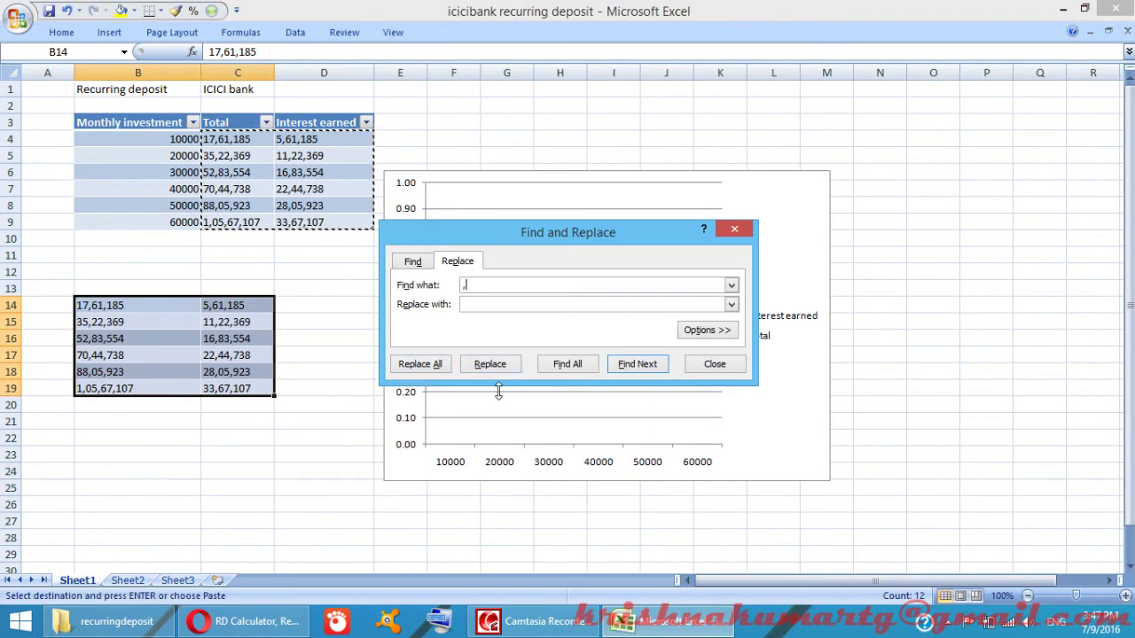
{"action": "left_click", "coordinate": [415, 364]}
{"action": "key", "text": "Return"}
{"action": "key", "text": "Escape"}
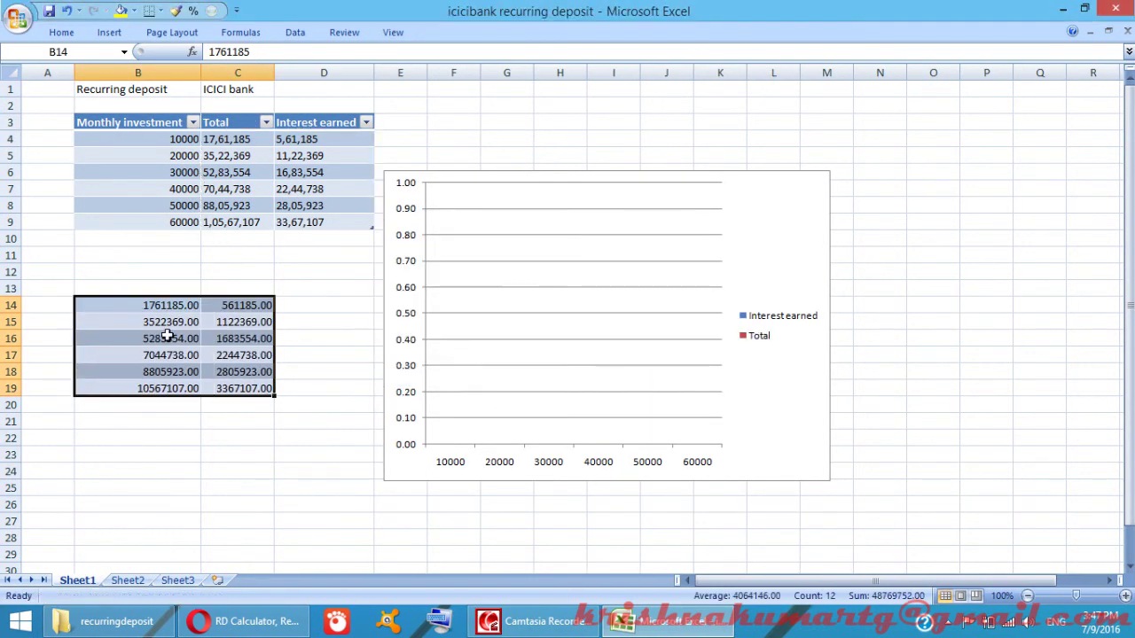
Step: Copy the cleaned numbers from B14:C19 and paste them into C4:D9
{"action": "left_click_drag", "start_coordinate": [168, 306], "coordinate": [230, 388]}
{"action": "key", "text": "ctrl+c"}
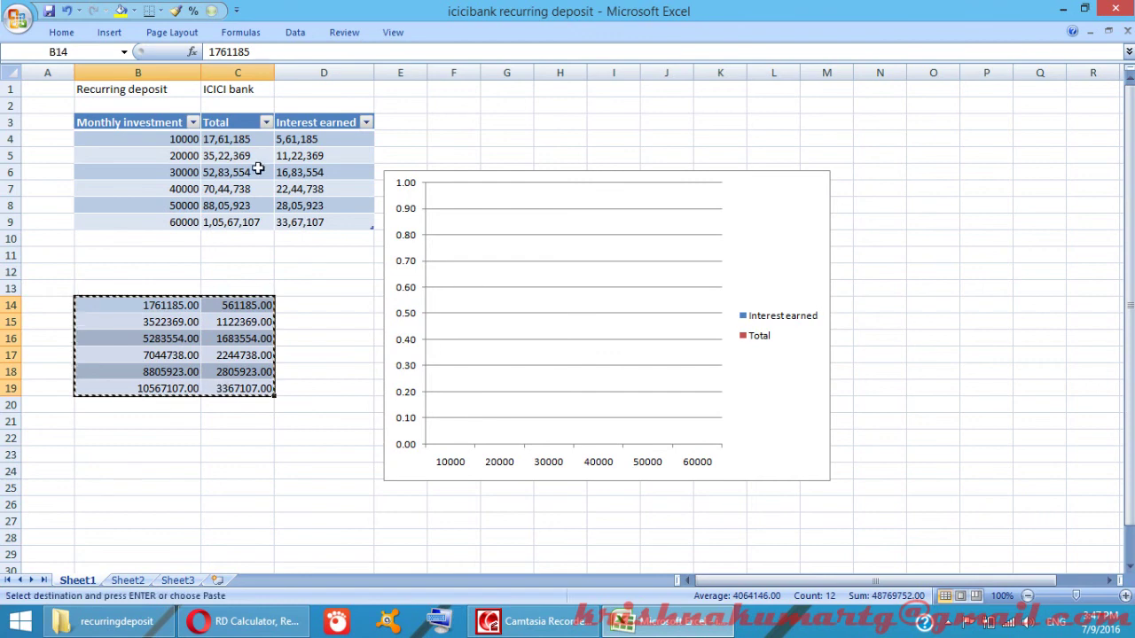
{"action": "left_click", "coordinate": [257, 146]}
{"action": "key", "text": "ctrl+v"}
{"action": "left_click", "coordinate": [338, 285]}
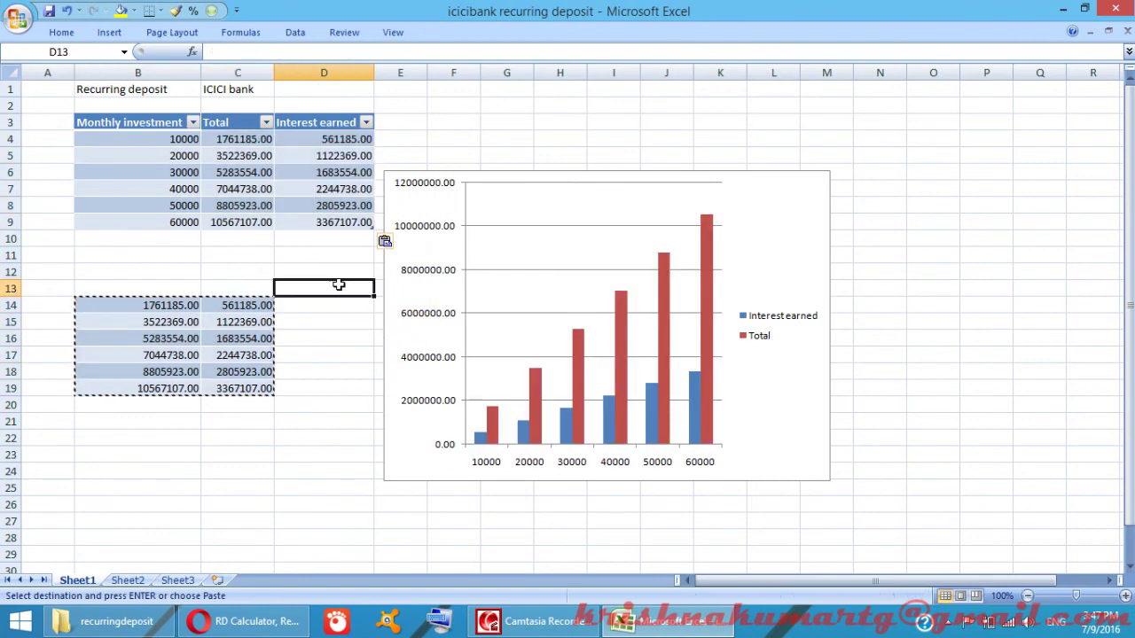
{"action": "key", "text": "Escape"}
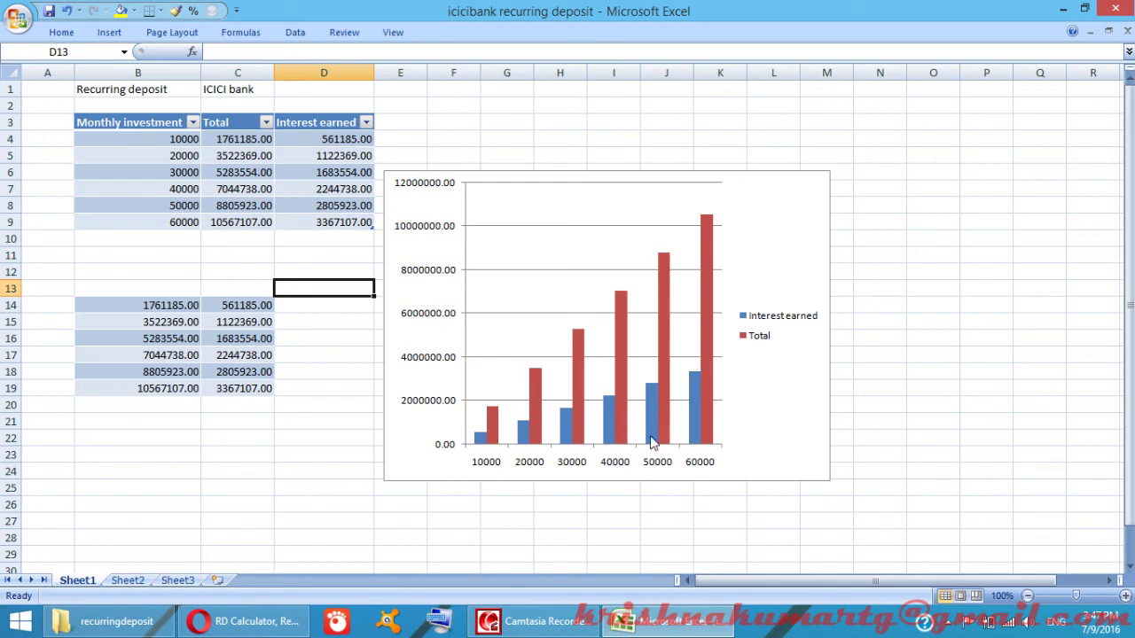
{"action": "left_click", "coordinate": [494, 429]}
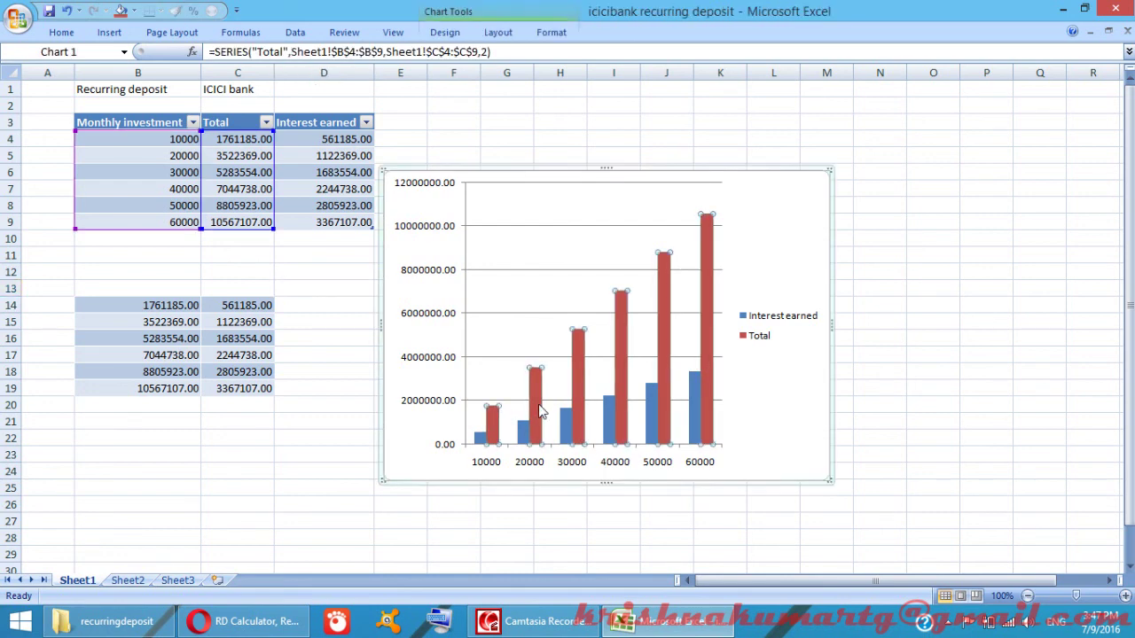